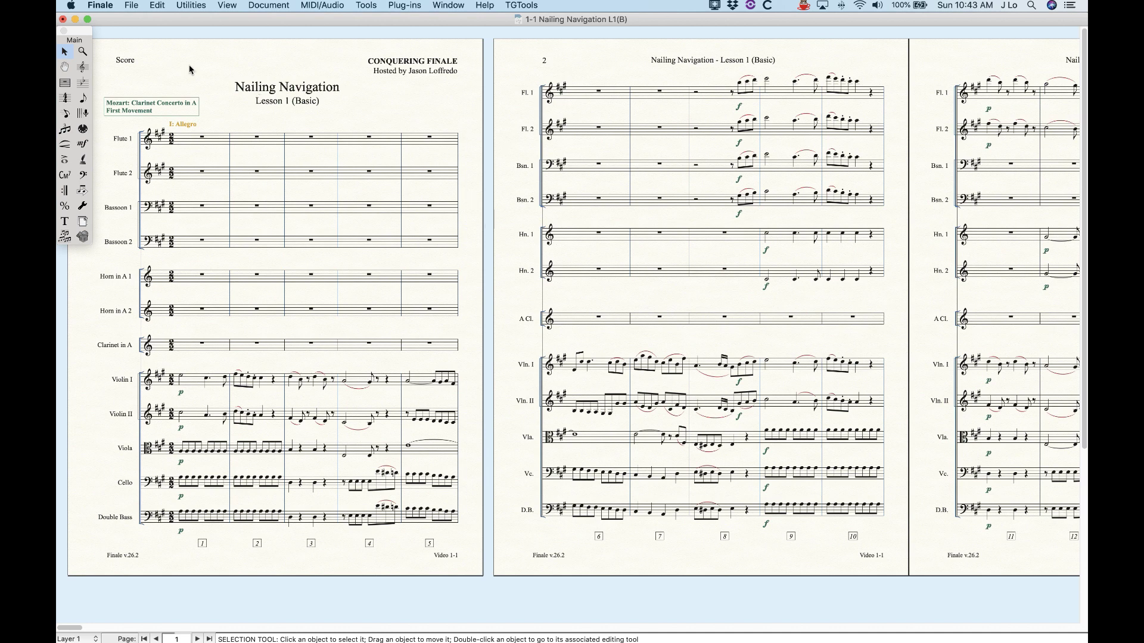
- Try the Measure tool and the Staff tool from the main palette, and return to the Selection tool
{"action": "left_click", "coordinate": [86, 33]}
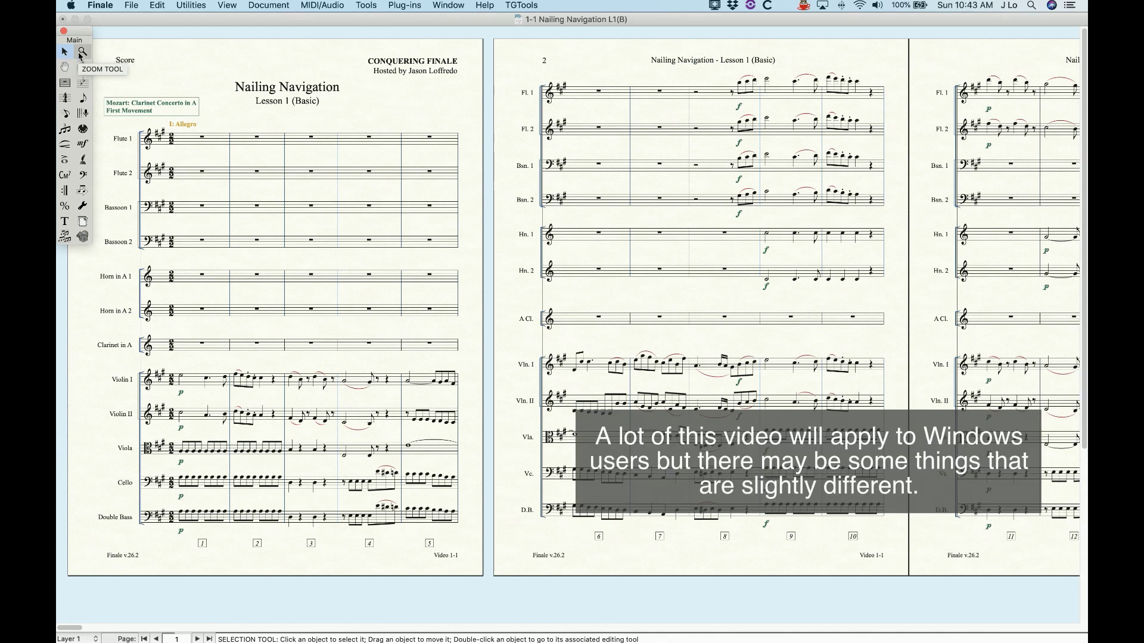
{"action": "left_click", "coordinate": [64, 84]}
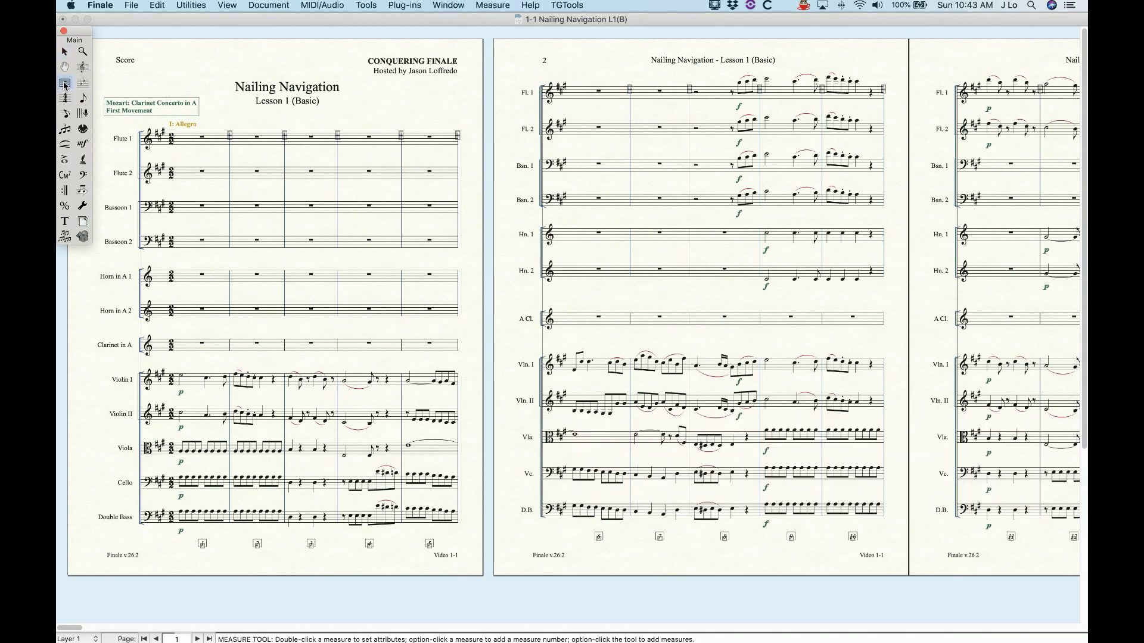
{"action": "left_click", "coordinate": [84, 68]}
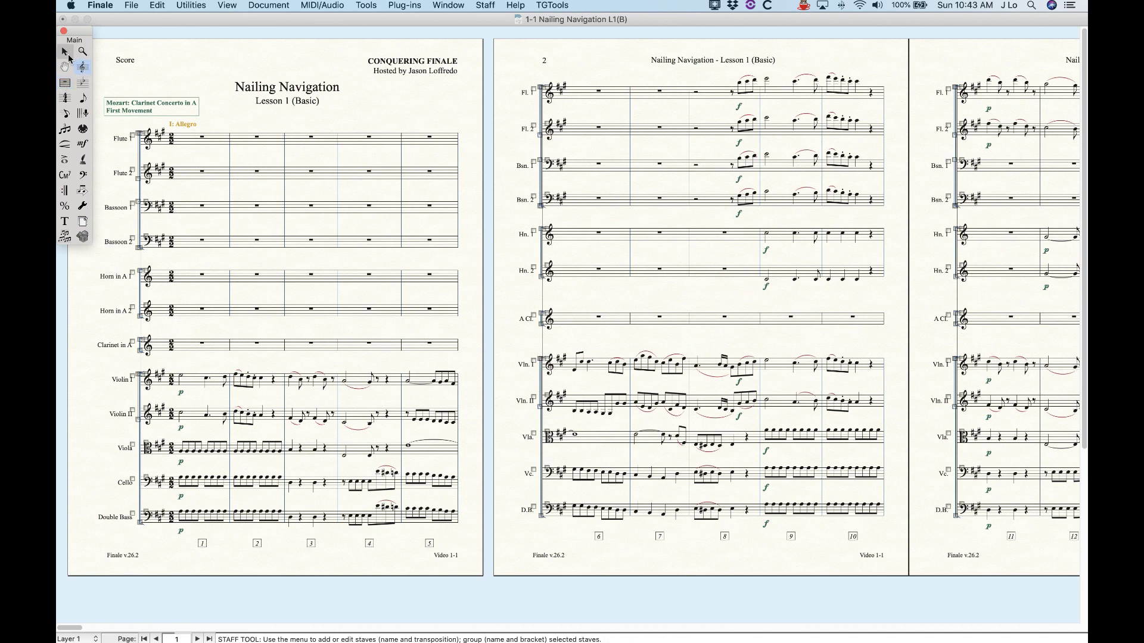
{"action": "left_click", "coordinate": [65, 54]}
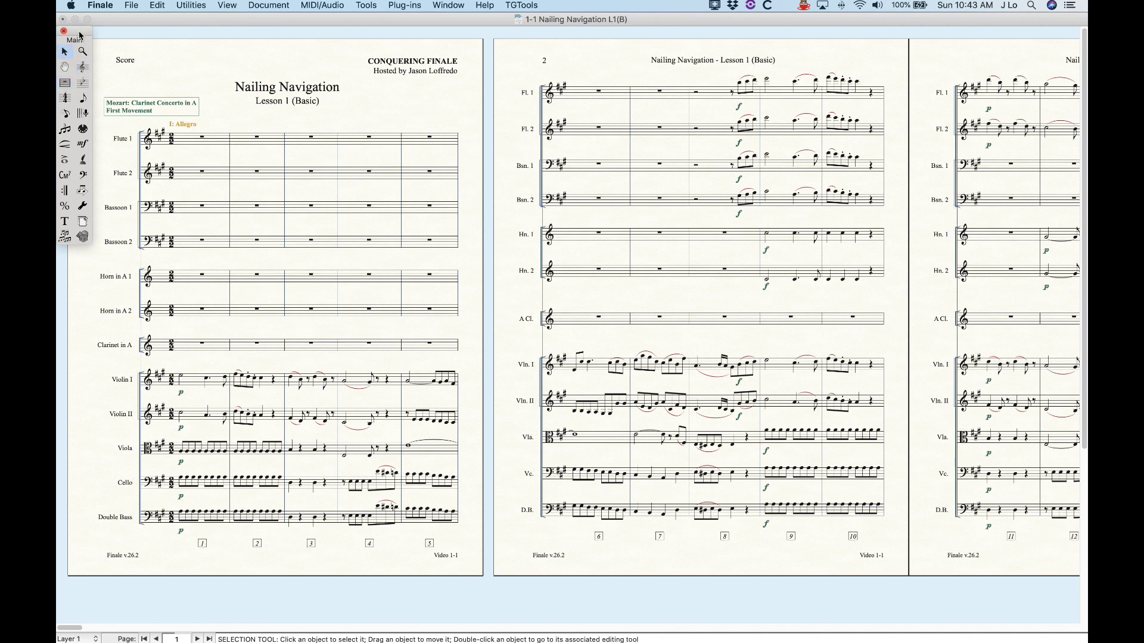
- Reshape the main tool palette into a single horizontal row and place it below the score's first page
{"action": "left_click_drag", "start_coordinate": [79, 36], "coordinate": [107, 54]}
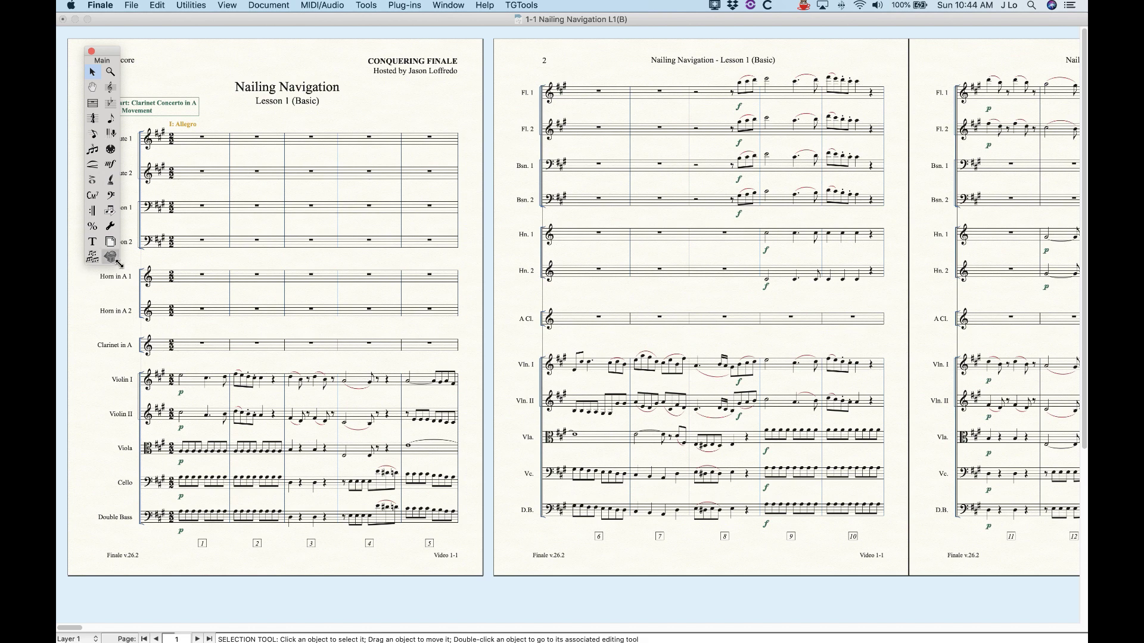
{"action": "left_click_drag", "start_coordinate": [226, 263], "coordinate": [756, 71]}
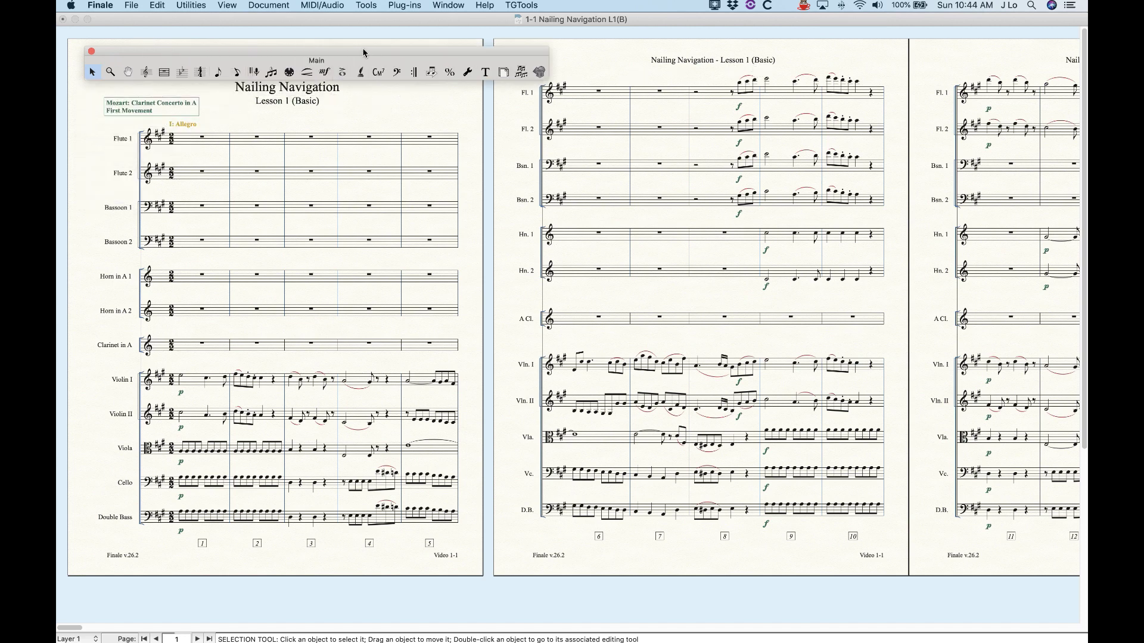
{"action": "left_click_drag", "start_coordinate": [364, 53], "coordinate": [336, 594]}
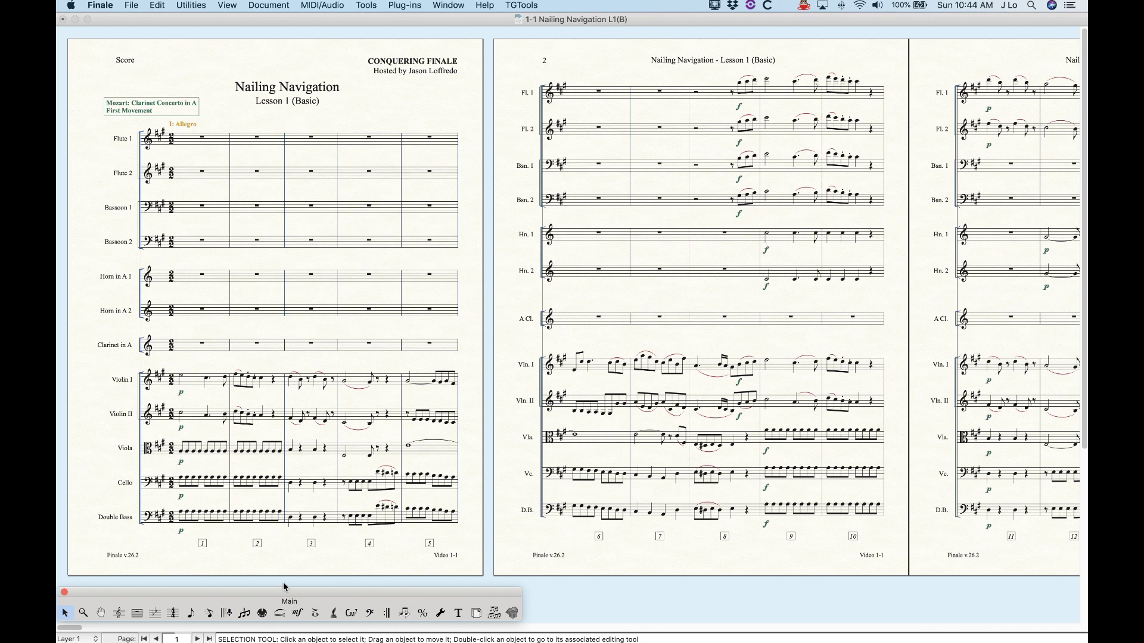
- Bring up the Simple Entry, Smart Shape and Special Tools palettes one after another, and return to the Selection tool
{"action": "left_click", "coordinate": [192, 614]}
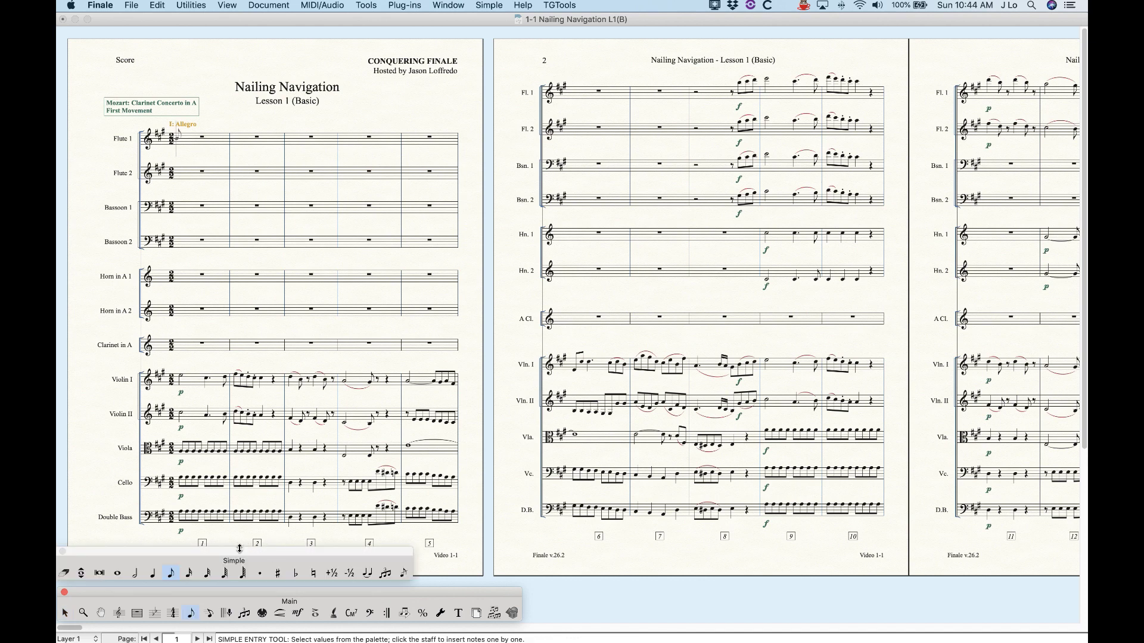
{"action": "left_click", "coordinate": [280, 615]}
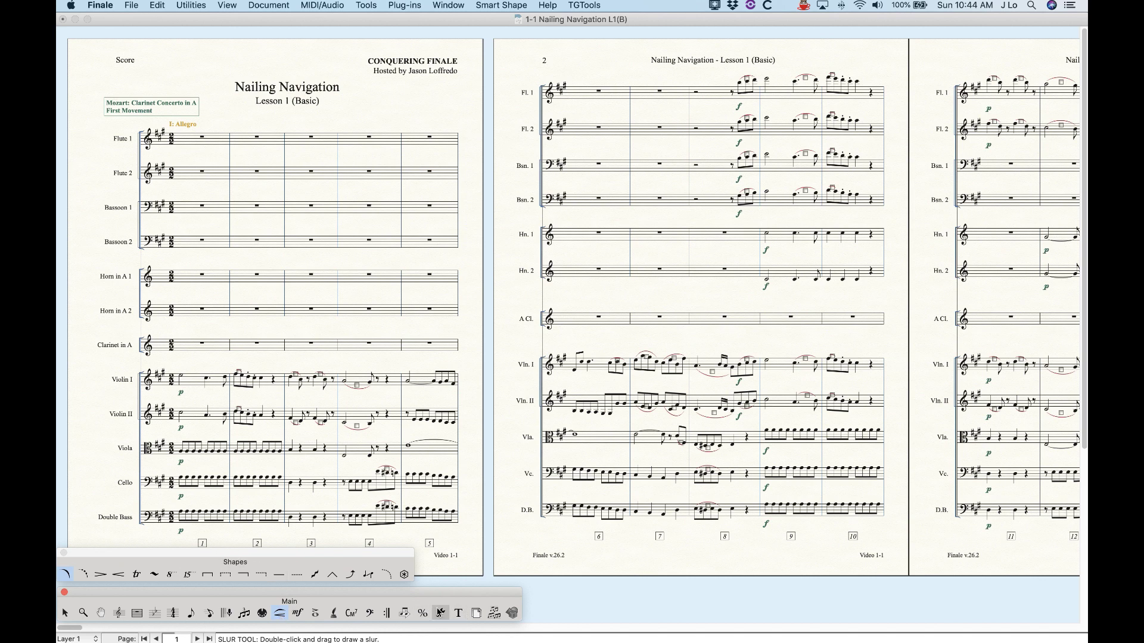
{"action": "left_click", "coordinate": [440, 614]}
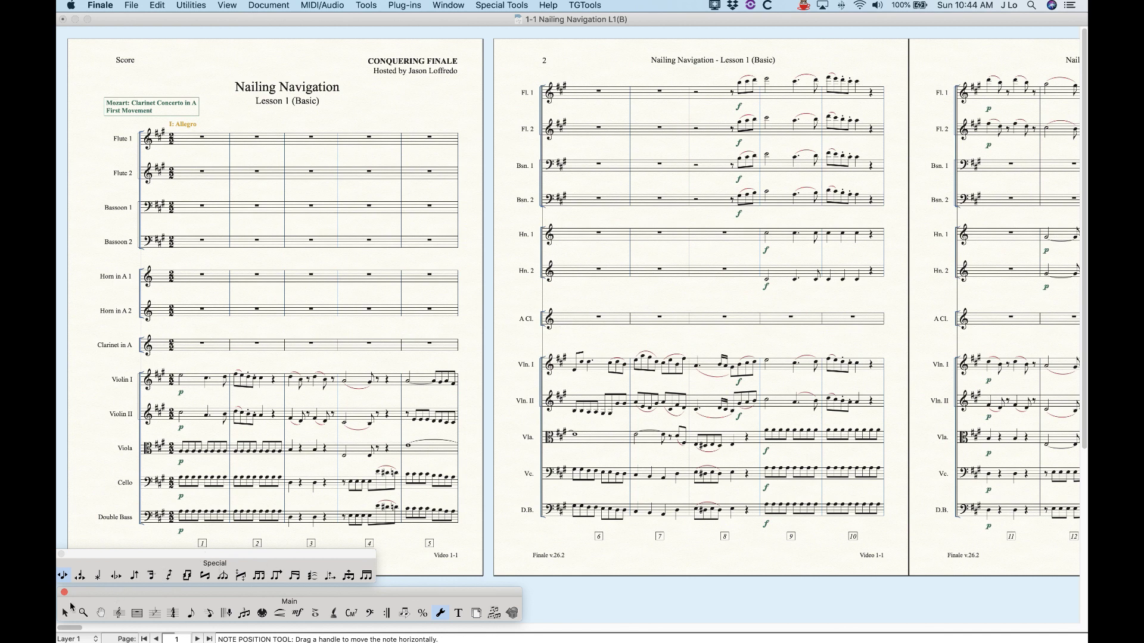
{"action": "left_click", "coordinate": [64, 613]}
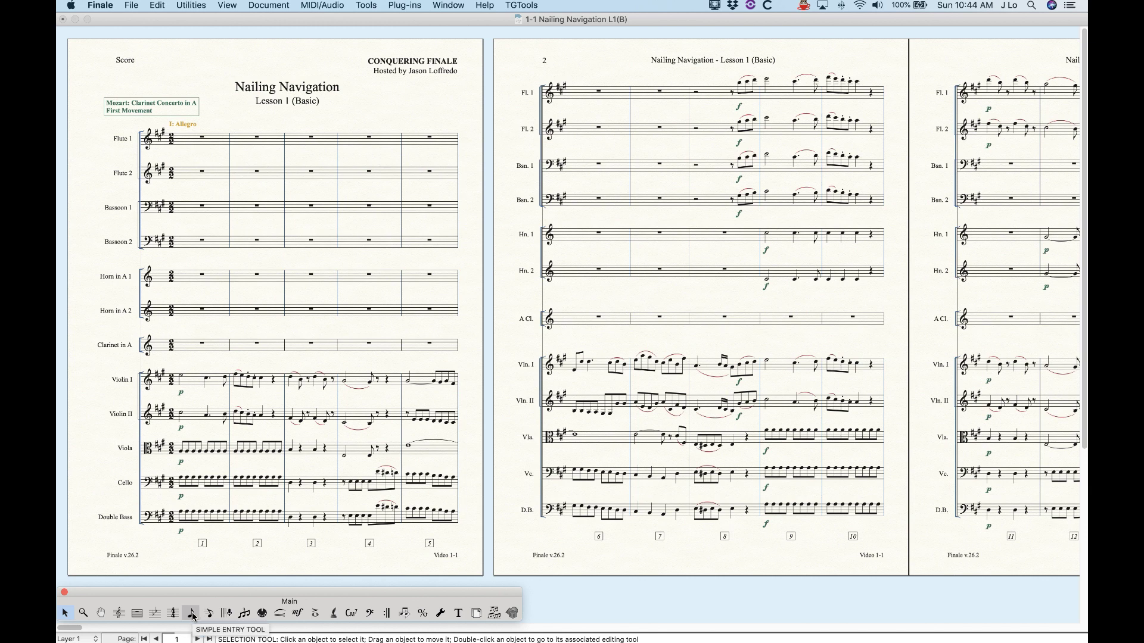
- Enable large tool icons in the Palettes and Backgrounds preferences and apply the change
{"action": "left_click", "coordinate": [100, 5]}
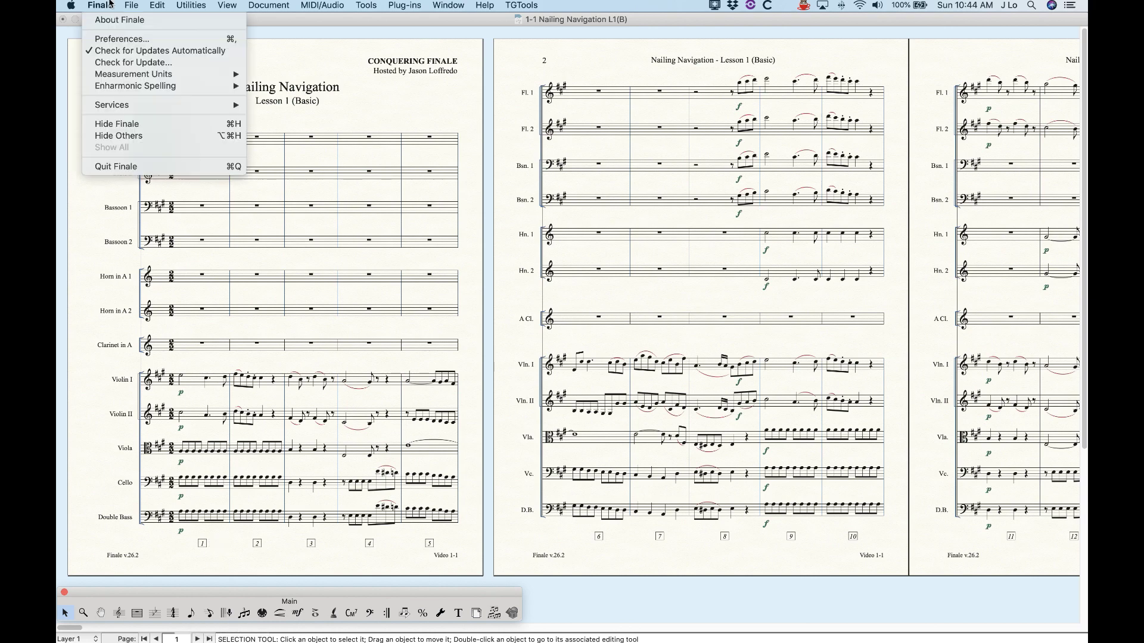
{"action": "left_click", "coordinate": [119, 39]}
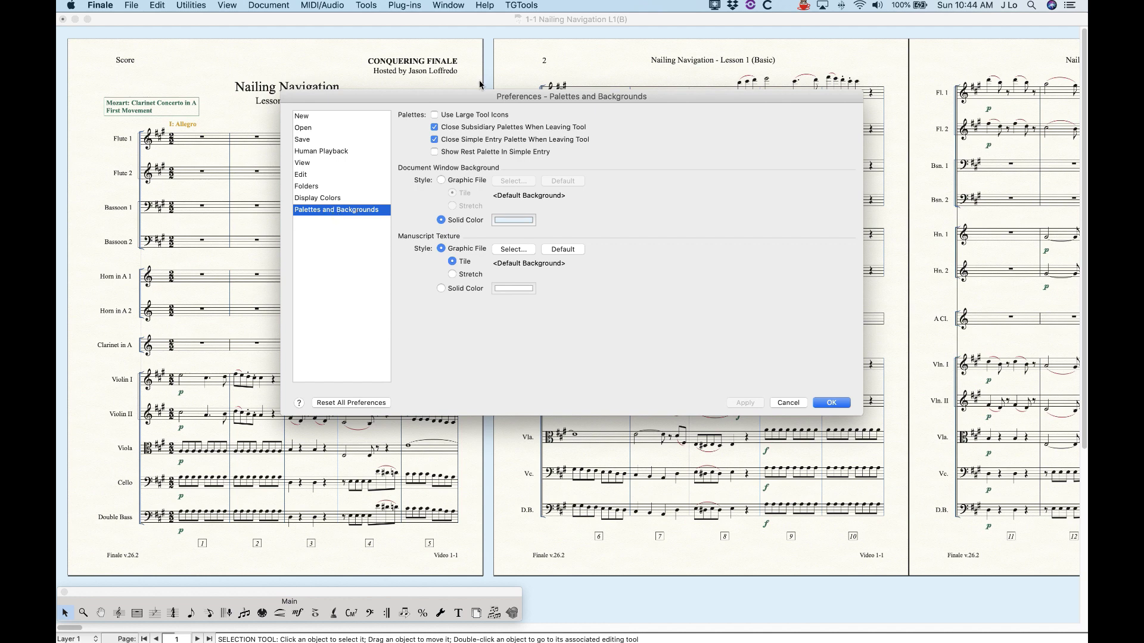
{"action": "left_click", "coordinate": [435, 115]}
{"action": "left_click", "coordinate": [747, 405]}
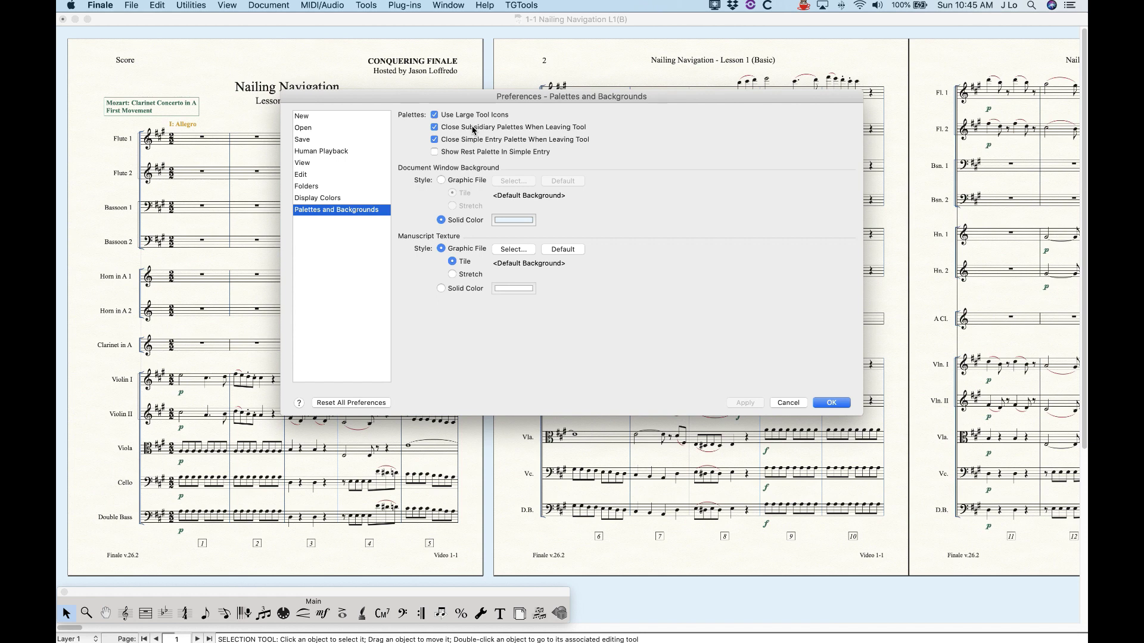
- Turn off automatic closing of the subsidiary palettes and the Simple Entry palette when leaving a tool, and accept the preferences
{"action": "left_click", "coordinate": [434, 127]}
{"action": "left_click", "coordinate": [435, 140]}
{"action": "left_click", "coordinate": [831, 403]}
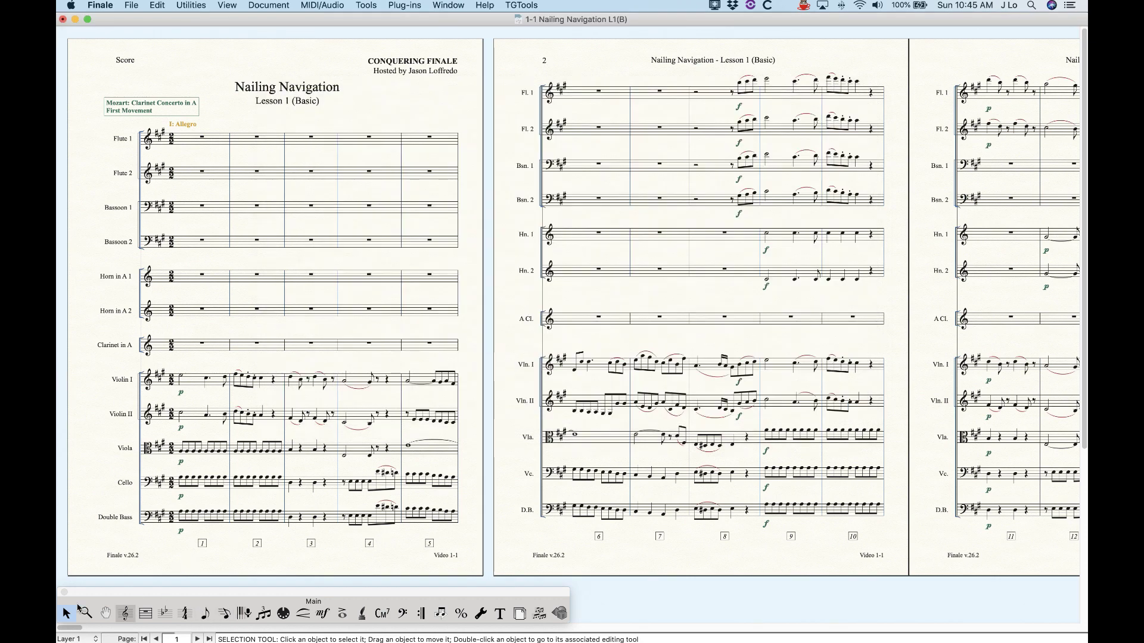
- Stack the Simple Entry, Smart Shape and Special Tools palettes above the main palette, and switch between their Crescendo and quarter note tools
{"action": "left_click", "coordinate": [206, 615]}
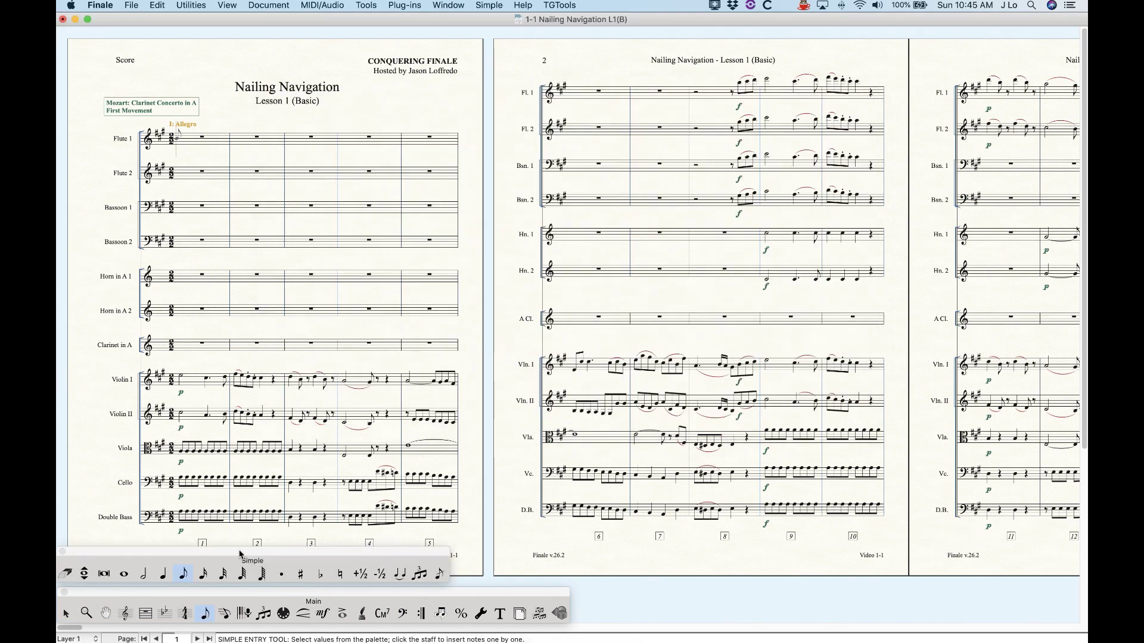
{"action": "left_click", "coordinate": [67, 612]}
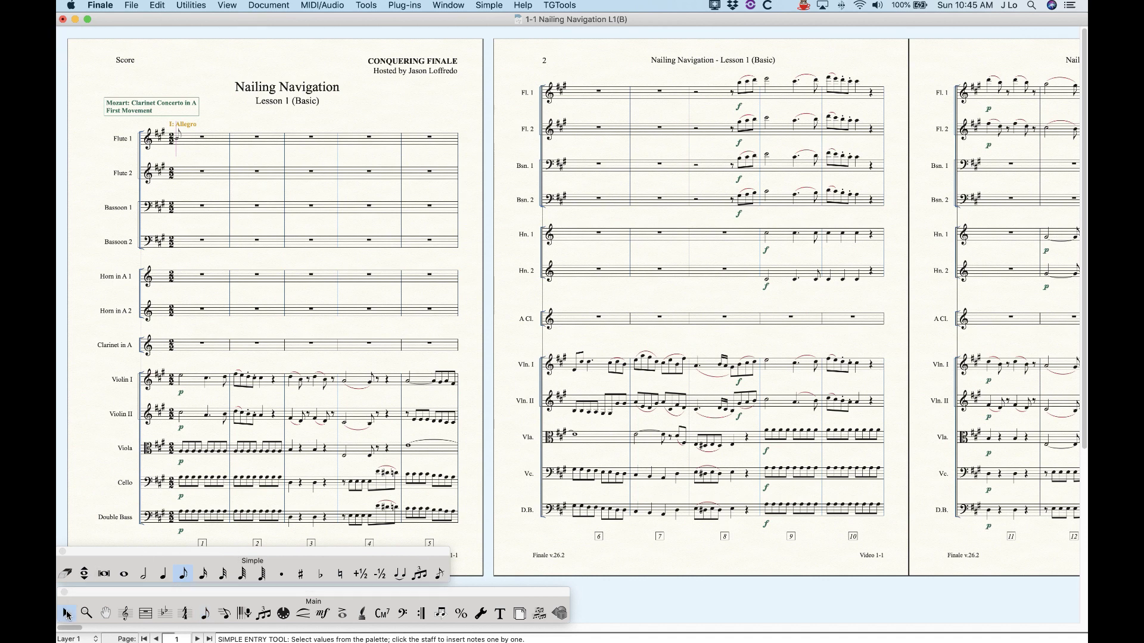
{"action": "left_click", "coordinate": [303, 614]}
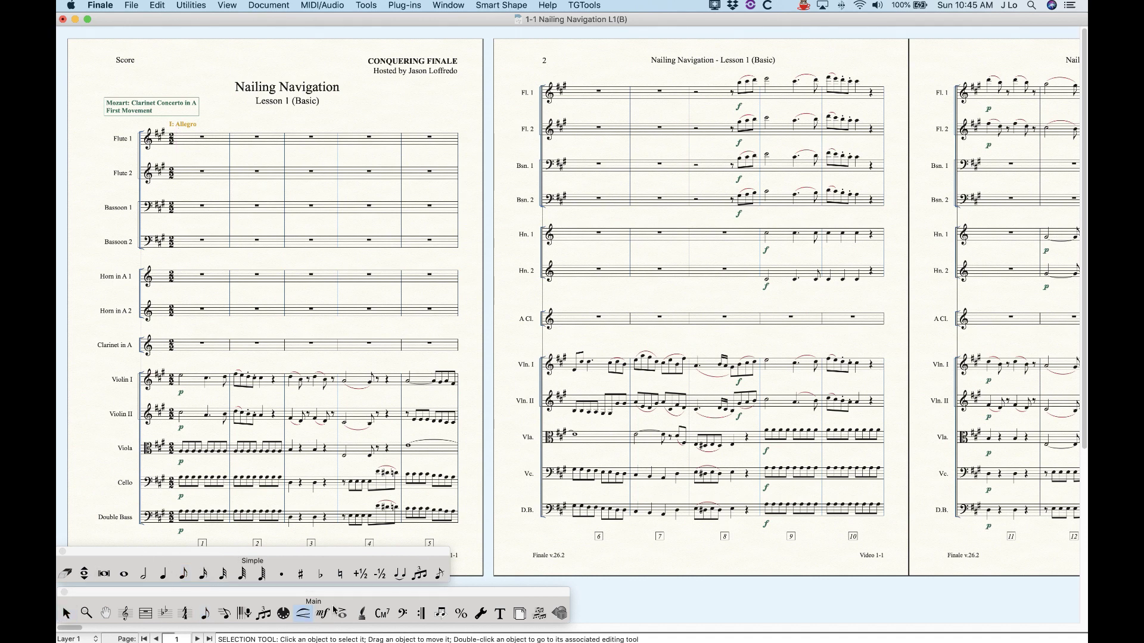
{"action": "left_click_drag", "start_coordinate": [271, 557], "coordinate": [272, 518]}
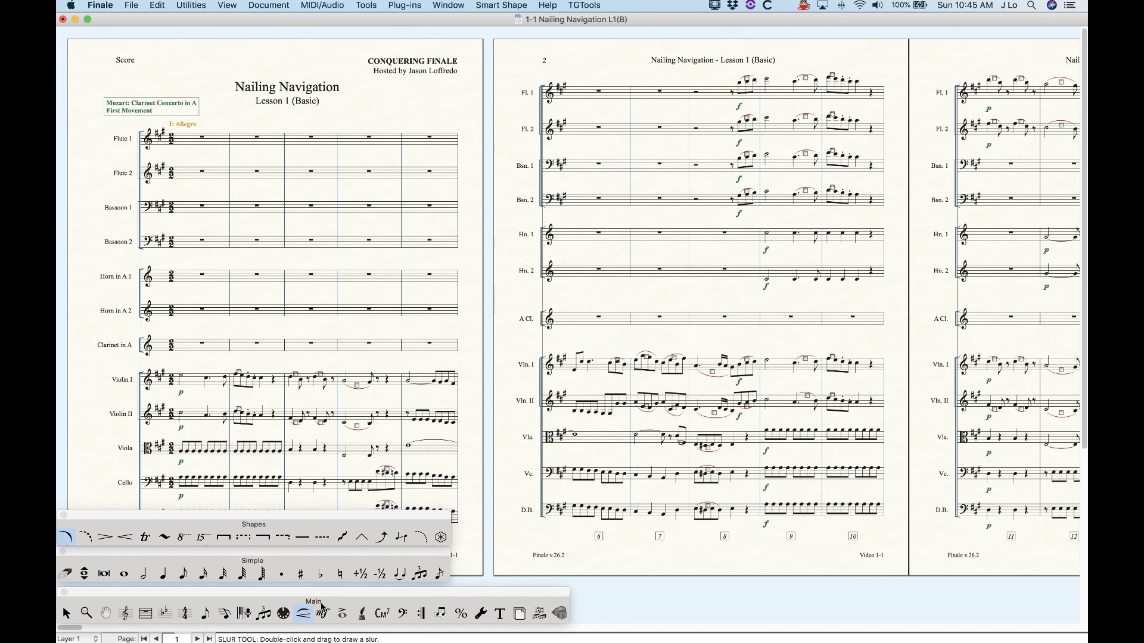
{"action": "left_click", "coordinate": [480, 613]}
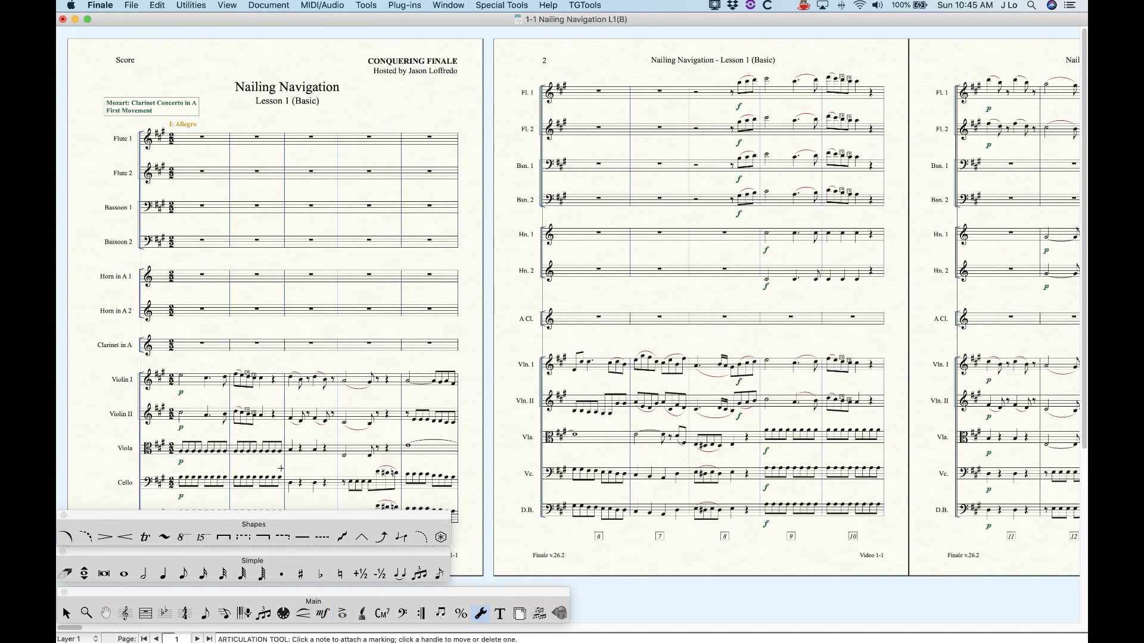
{"action": "left_click_drag", "start_coordinate": [195, 559], "coordinate": [200, 481]}
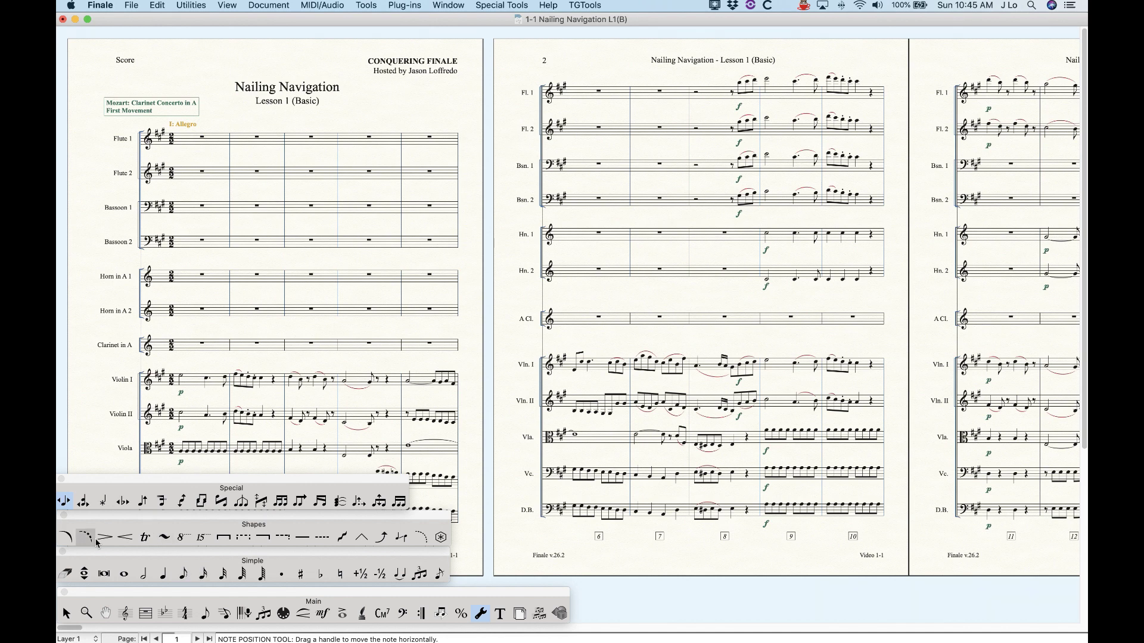
{"action": "left_click", "coordinate": [122, 537]}
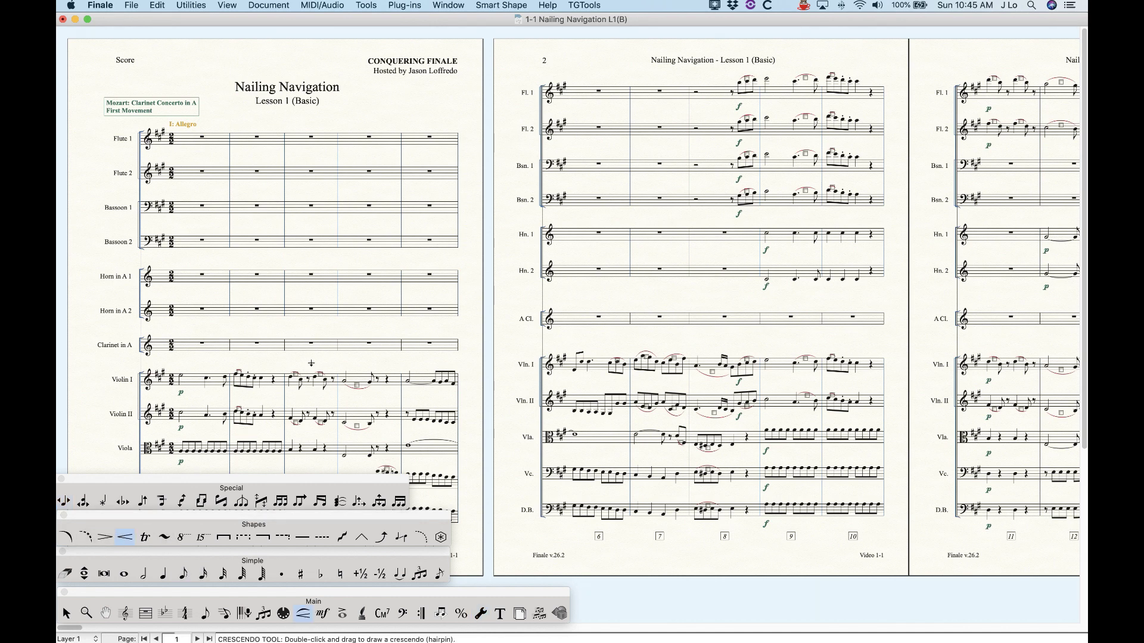
{"action": "left_click", "coordinate": [162, 574]}
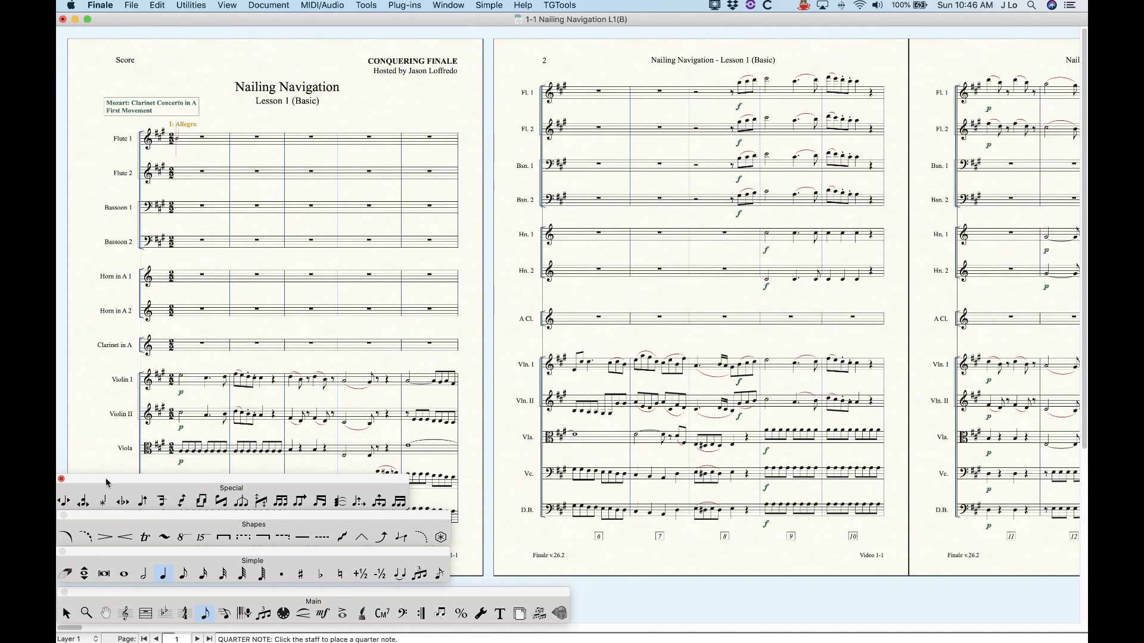
- Close the Special Tools, Smart Shape and Simple Entry palettes, and return to the Selection tool
{"action": "left_click_drag", "start_coordinate": [106, 484], "coordinate": [159, 433]}
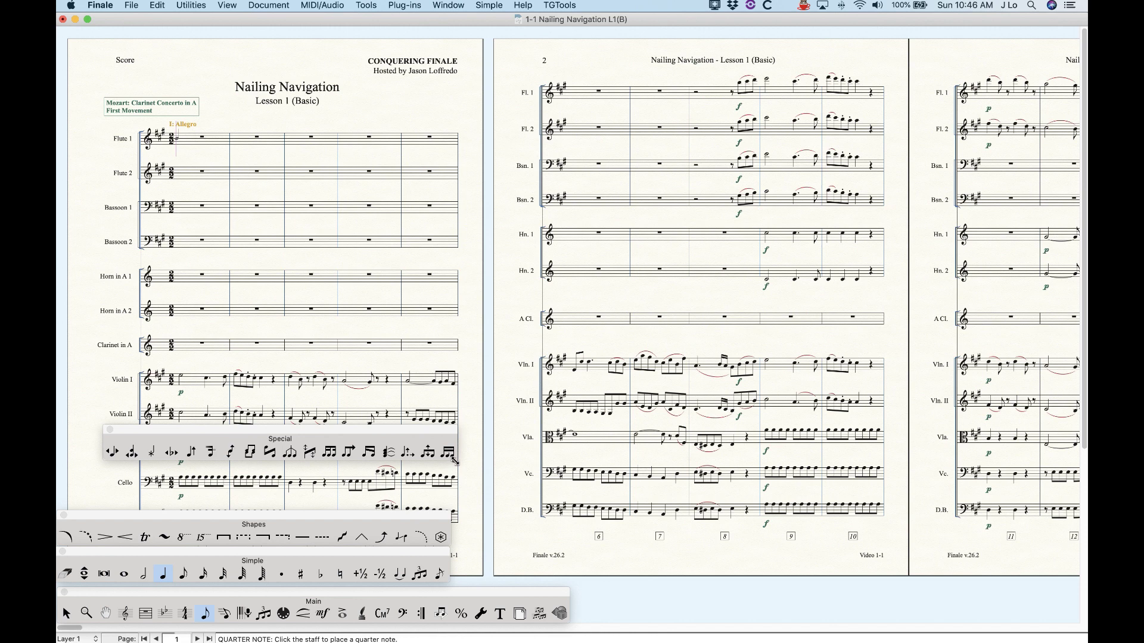
{"action": "mouse_move", "coordinate": [459, 460]}
{"action": "left_mouse_down"}
{"action": "mouse_move", "coordinate": [218, 585]}
{"action": "mouse_move", "coordinate": [460, 469]}
{"action": "left_mouse_up"}
{"action": "left_click_drag", "start_coordinate": [291, 430], "coordinate": [244, 582]}
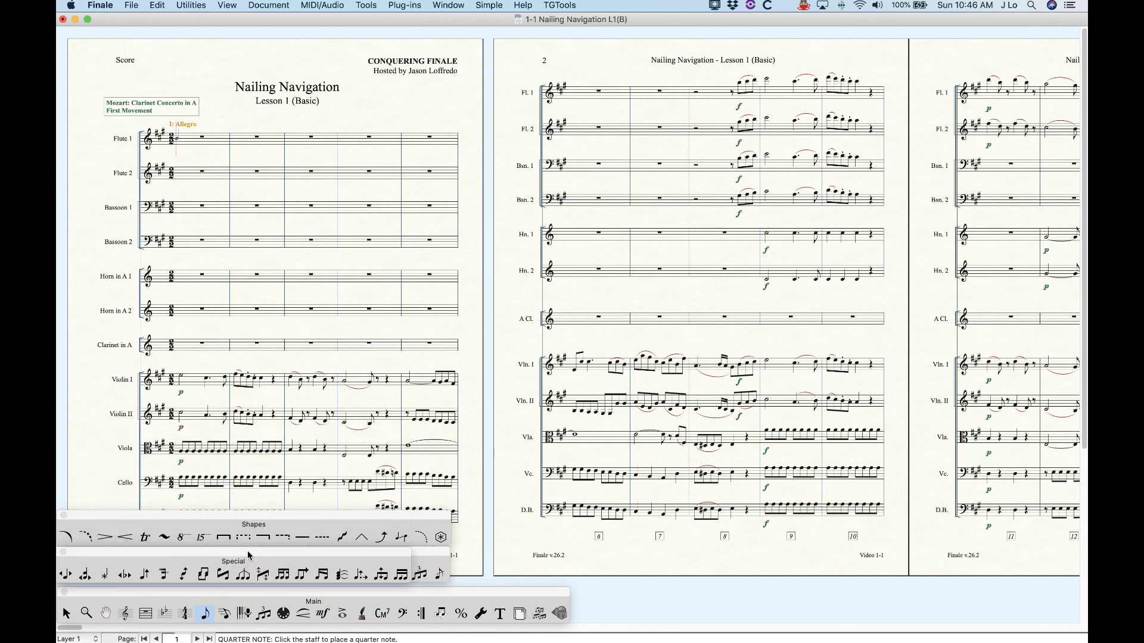
{"action": "left_click", "coordinate": [63, 553]}
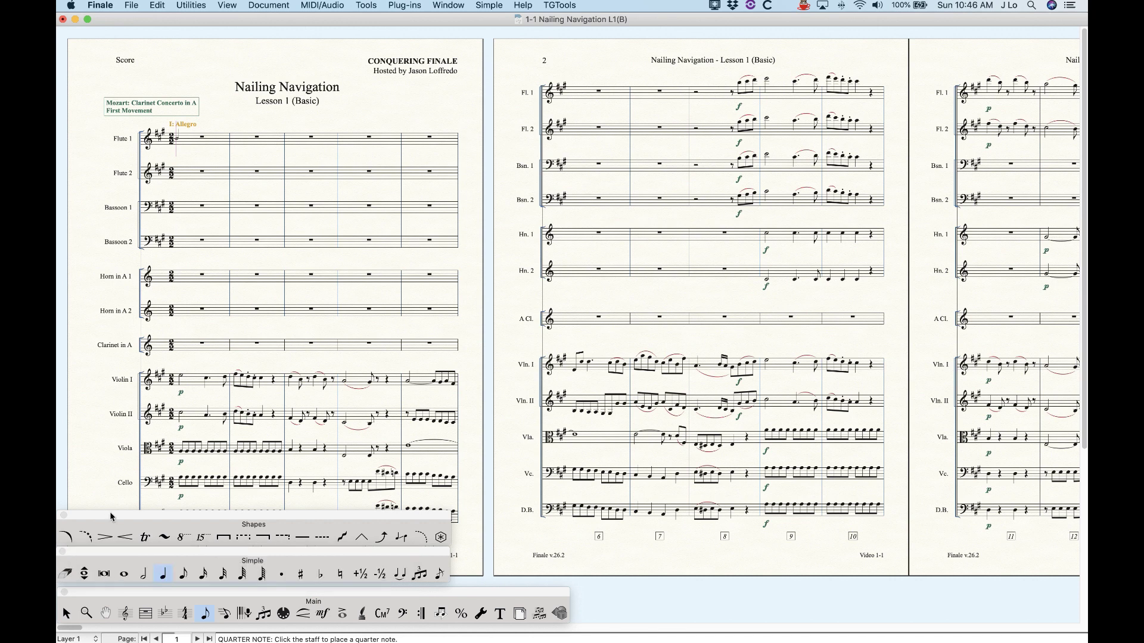
{"action": "left_click_drag", "start_coordinate": [112, 519], "coordinate": [113, 555]}
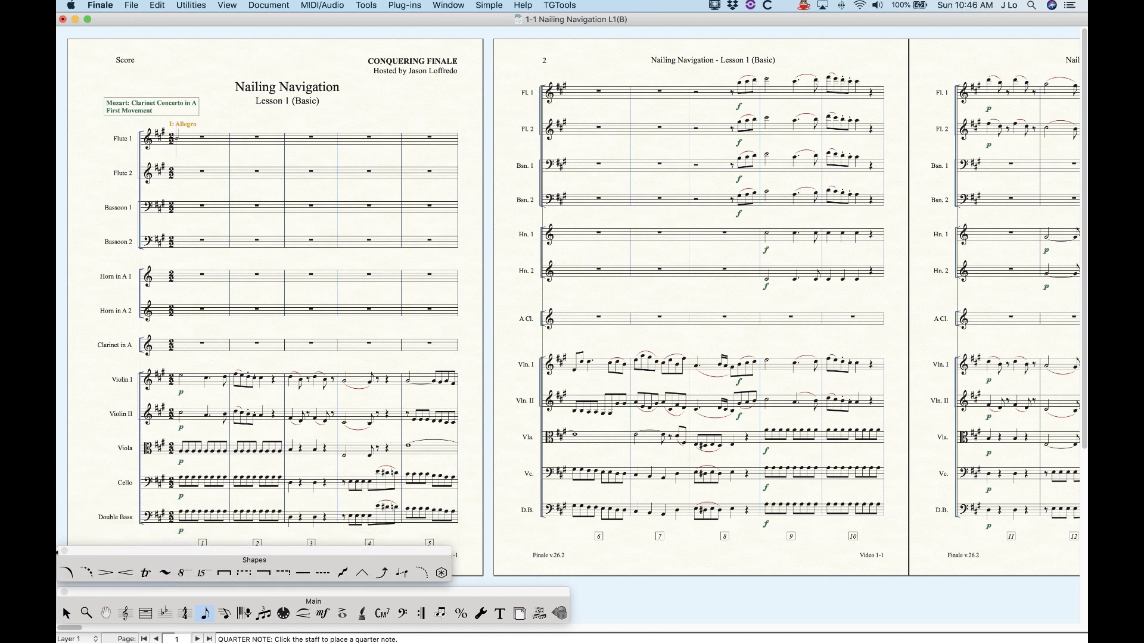
{"action": "left_click", "coordinate": [65, 552]}
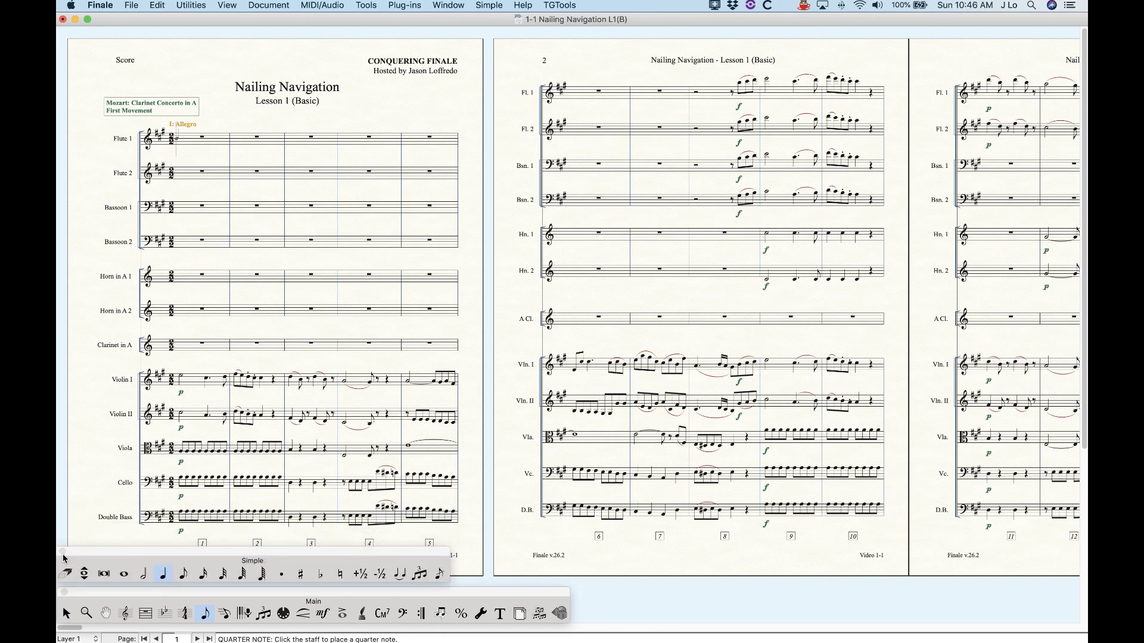
{"action": "left_click", "coordinate": [63, 553]}
{"action": "left_click", "coordinate": [66, 613]}
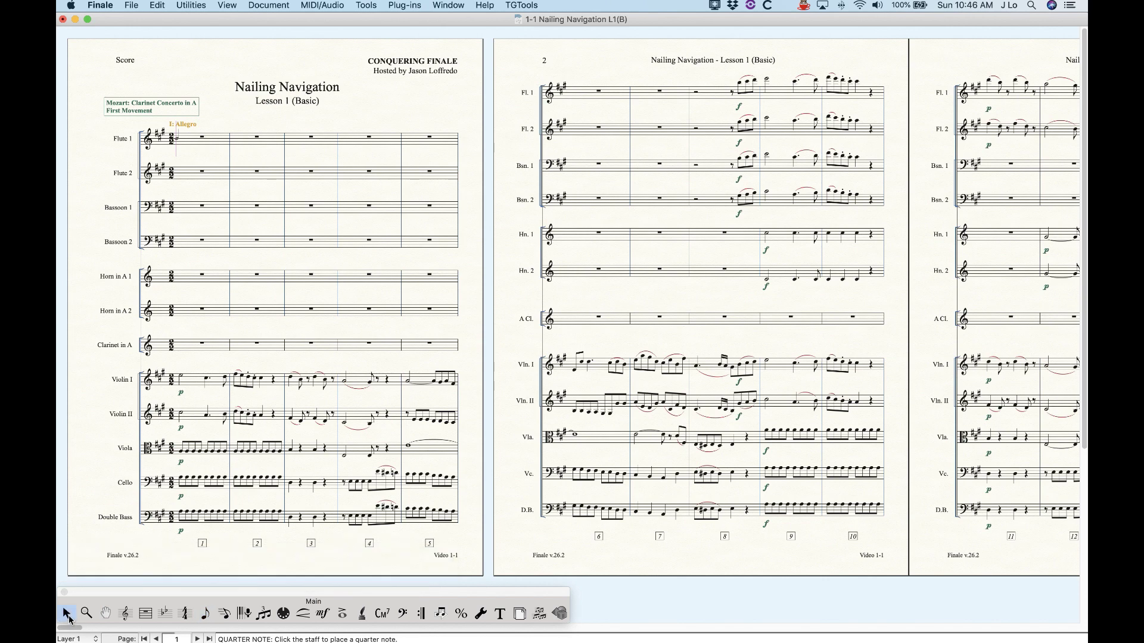
- Re-enable closing both palette types when leaving a tool, and turn on the rest palette, checking it with the Simple Entry tool
{"action": "left_click", "coordinate": [91, 5]}
{"action": "left_click", "coordinate": [107, 39]}
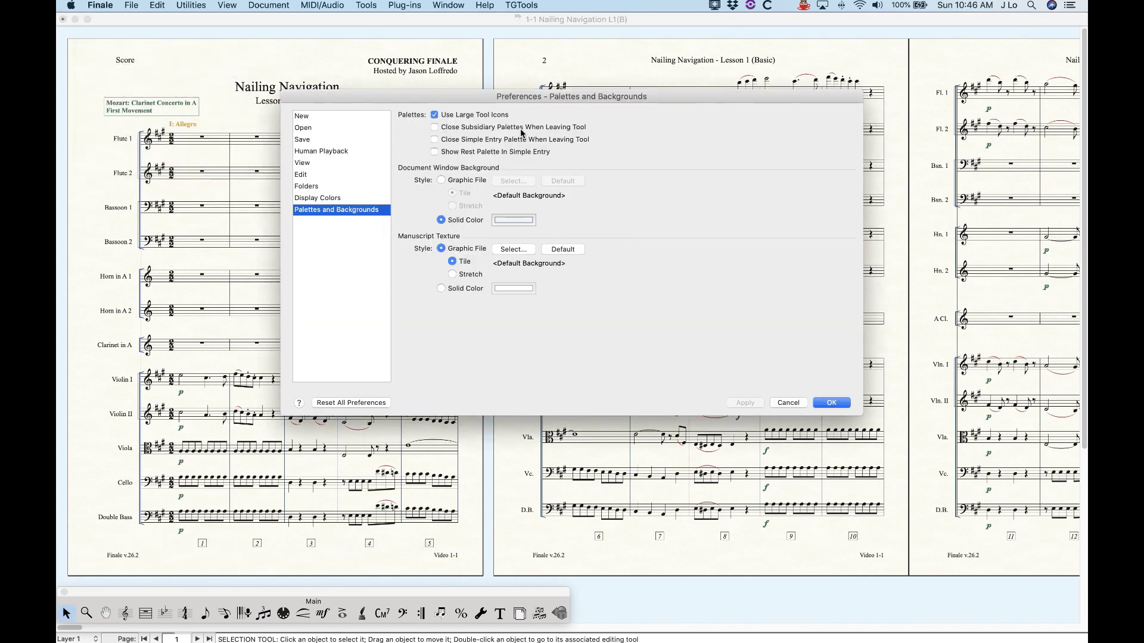
{"action": "left_click", "coordinate": [435, 128]}
{"action": "left_click", "coordinate": [435, 152]}
{"action": "left_click", "coordinate": [832, 402]}
{"action": "left_click", "coordinate": [205, 616]}
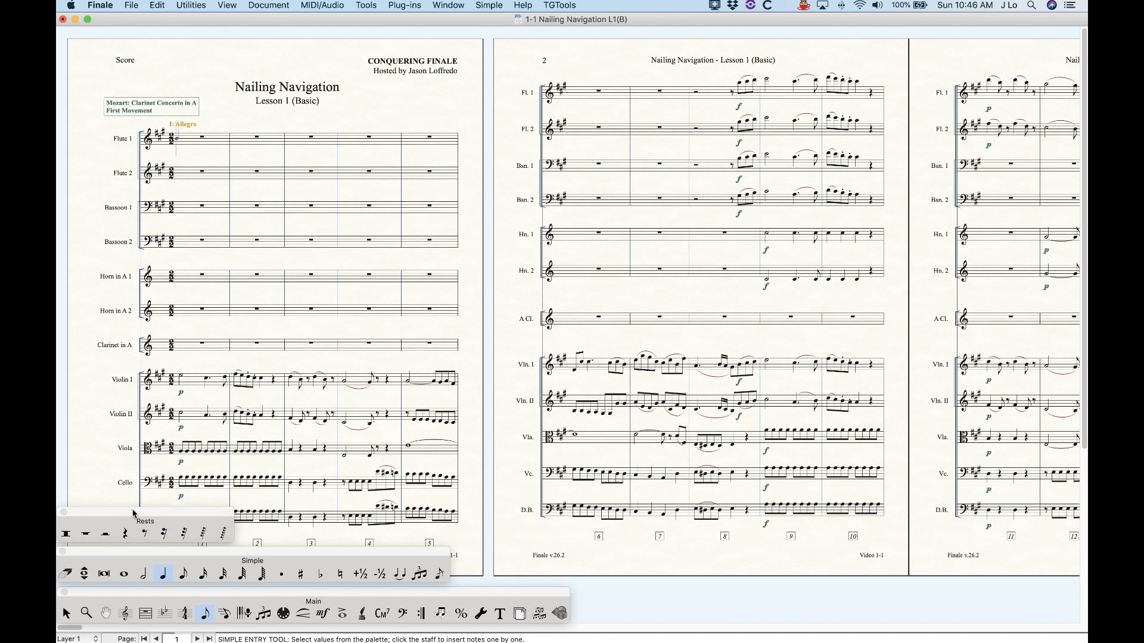
{"action": "left_click", "coordinate": [66, 614]}
- Turn off showing the rest palette in Simple Entry in the preferences, and activate the Simple Entry tool
{"action": "left_click", "coordinate": [110, 3]}
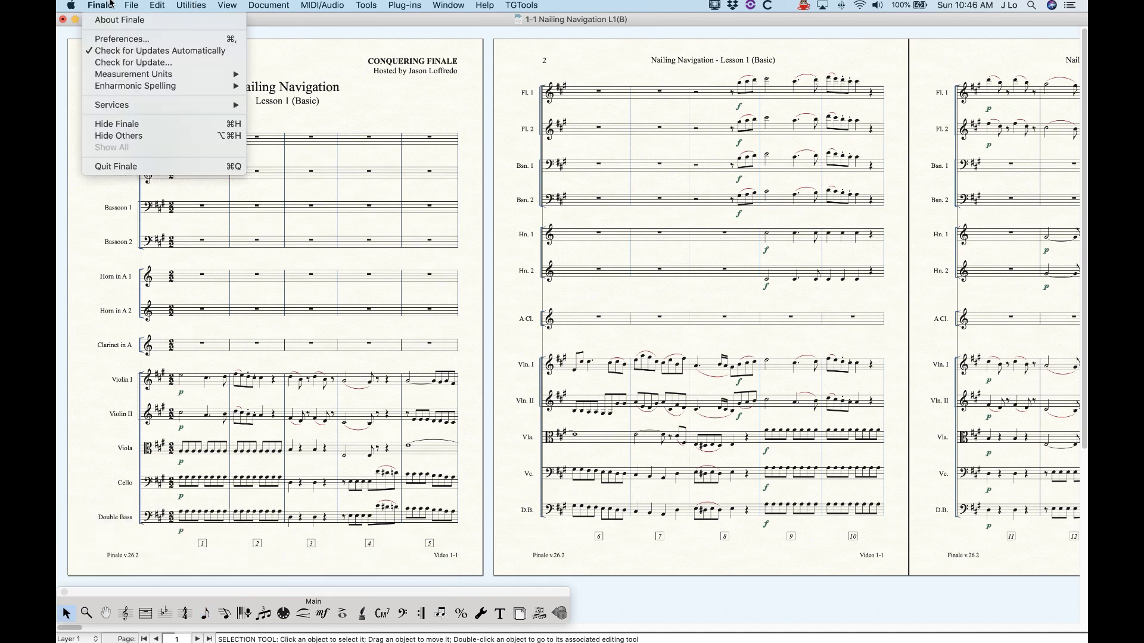
{"action": "left_click", "coordinate": [122, 39]}
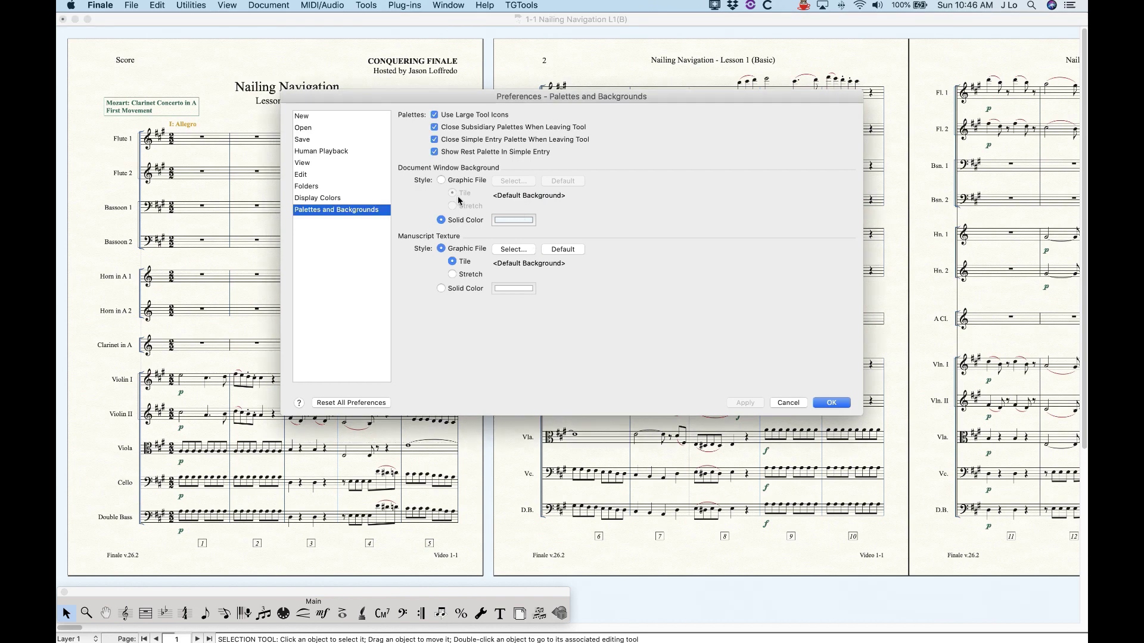
{"action": "left_click", "coordinate": [435, 152]}
{"action": "left_click", "coordinate": [831, 403]}
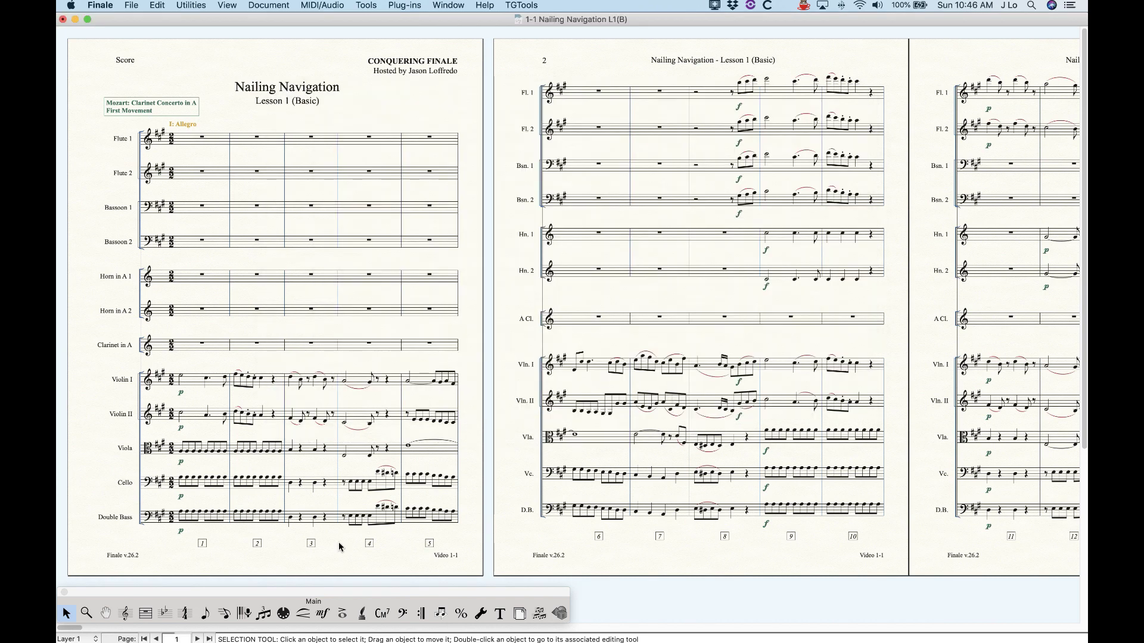
{"action": "left_click", "coordinate": [205, 614]}
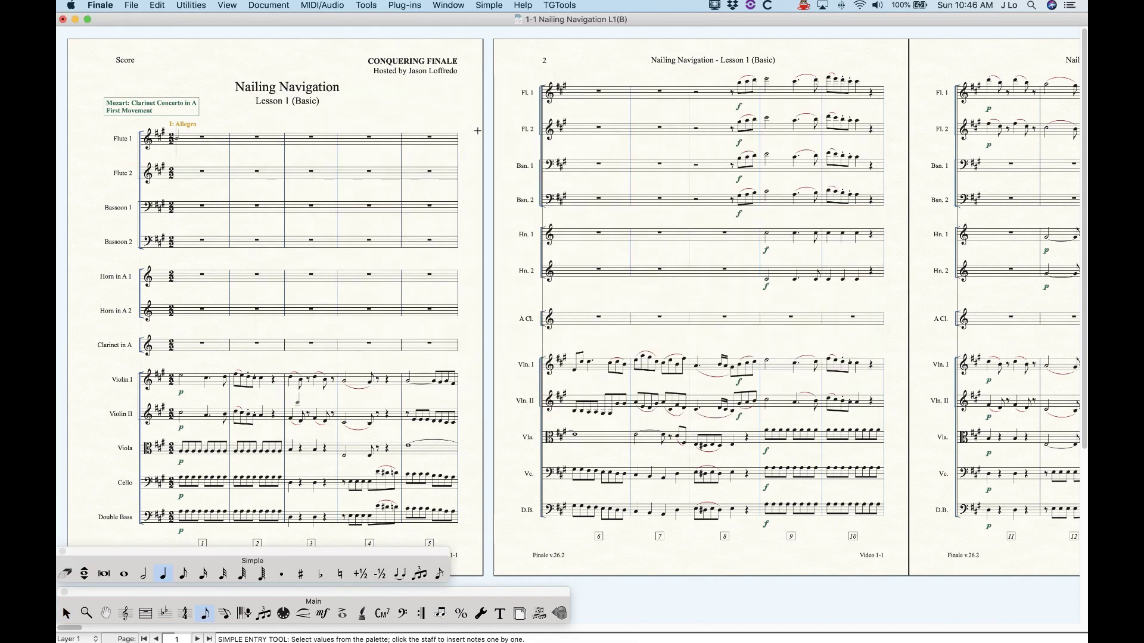
- Show the Simple Entry Rests palette, and return to the Selection tool
{"action": "left_click", "coordinate": [450, 6]}
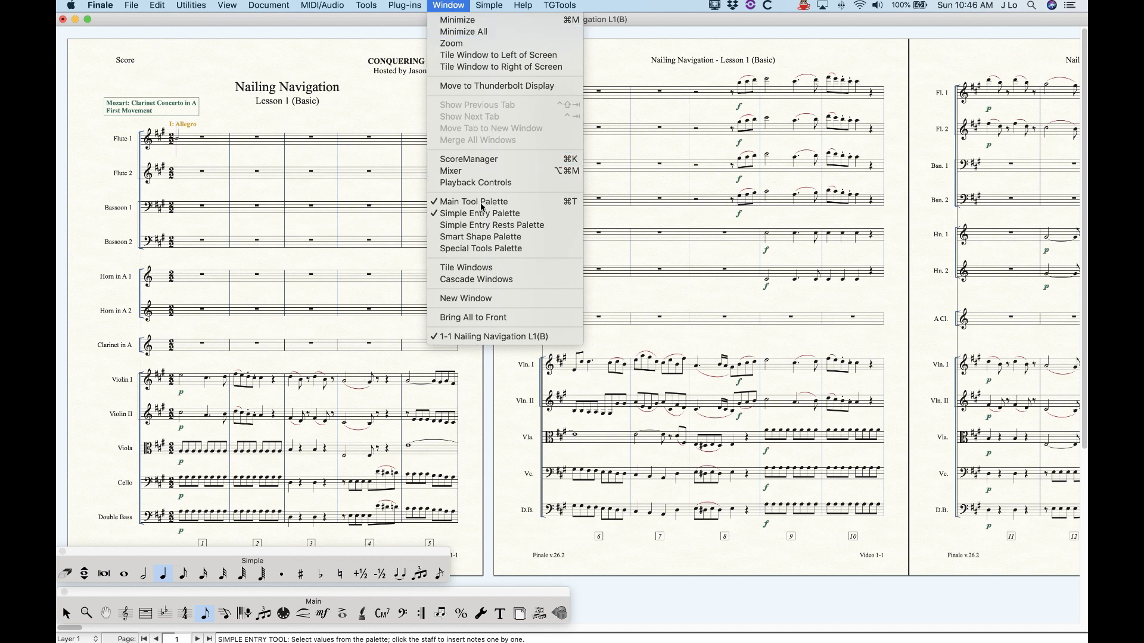
{"action": "left_click", "coordinate": [509, 225]}
{"action": "left_click", "coordinate": [68, 614]}
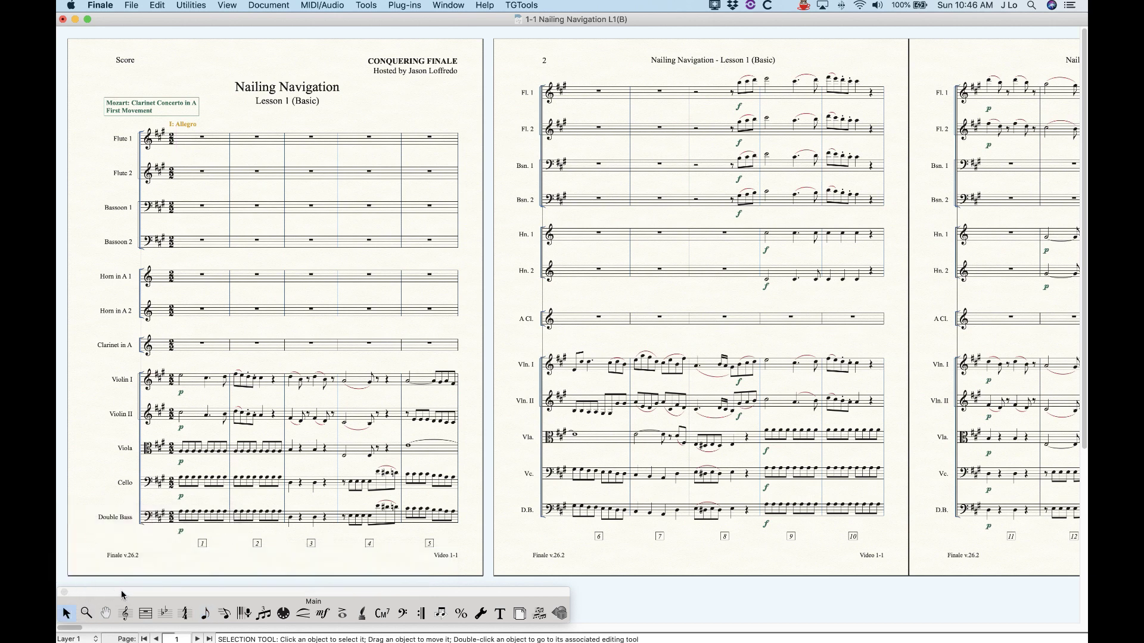
- Close the main tool palette, and show it again
{"action": "left_click", "coordinate": [64, 593]}
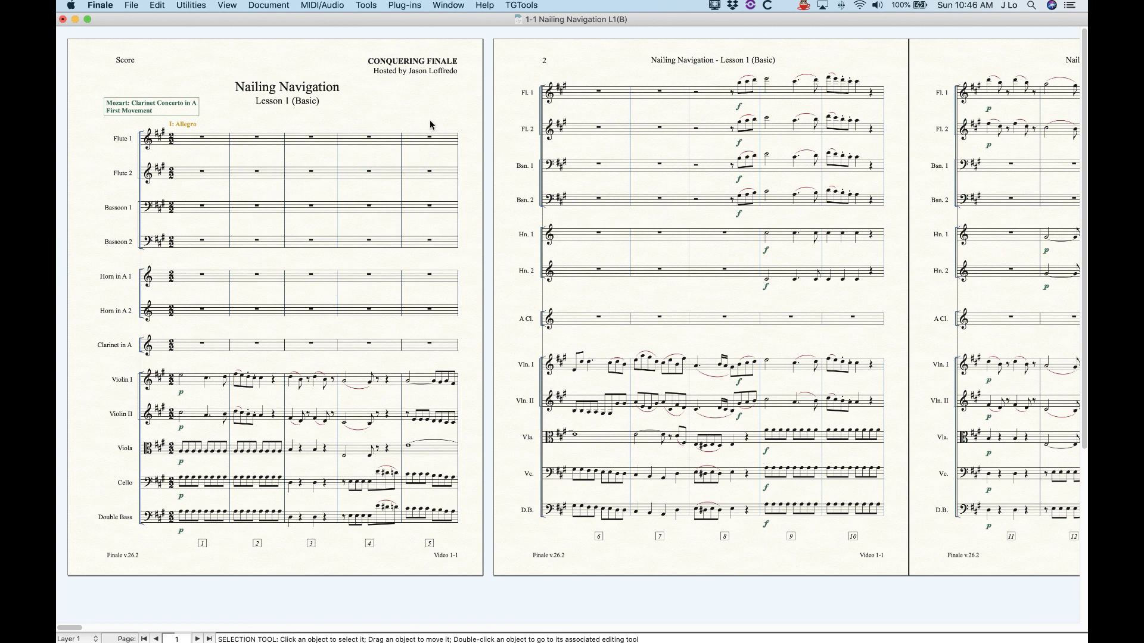
{"action": "left_click", "coordinate": [446, 5]}
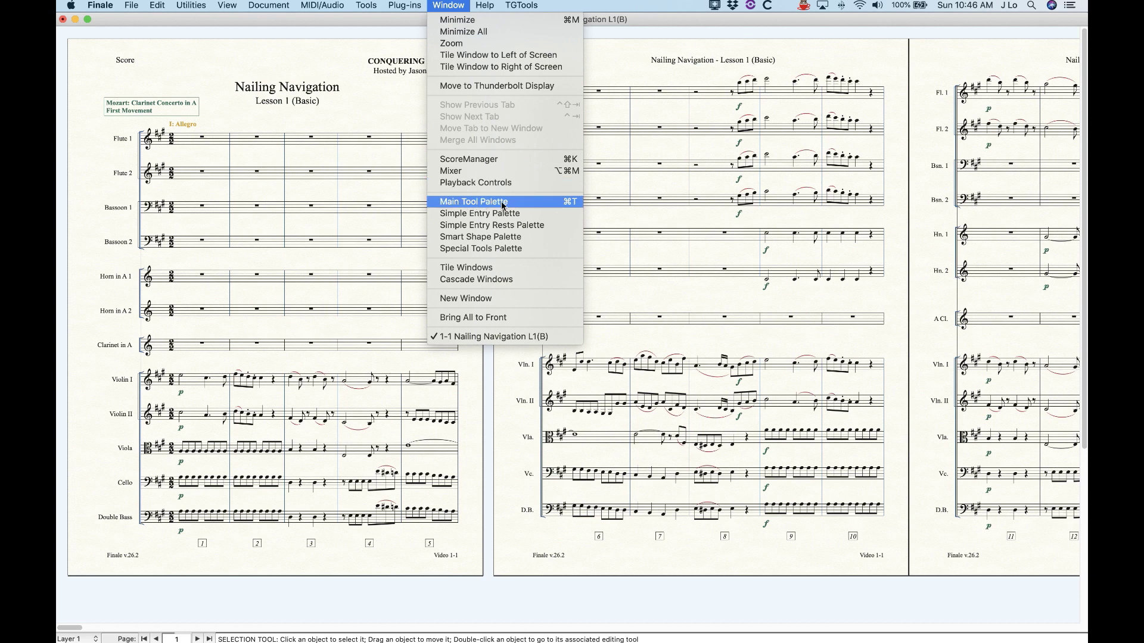
{"action": "left_click", "coordinate": [565, 204]}
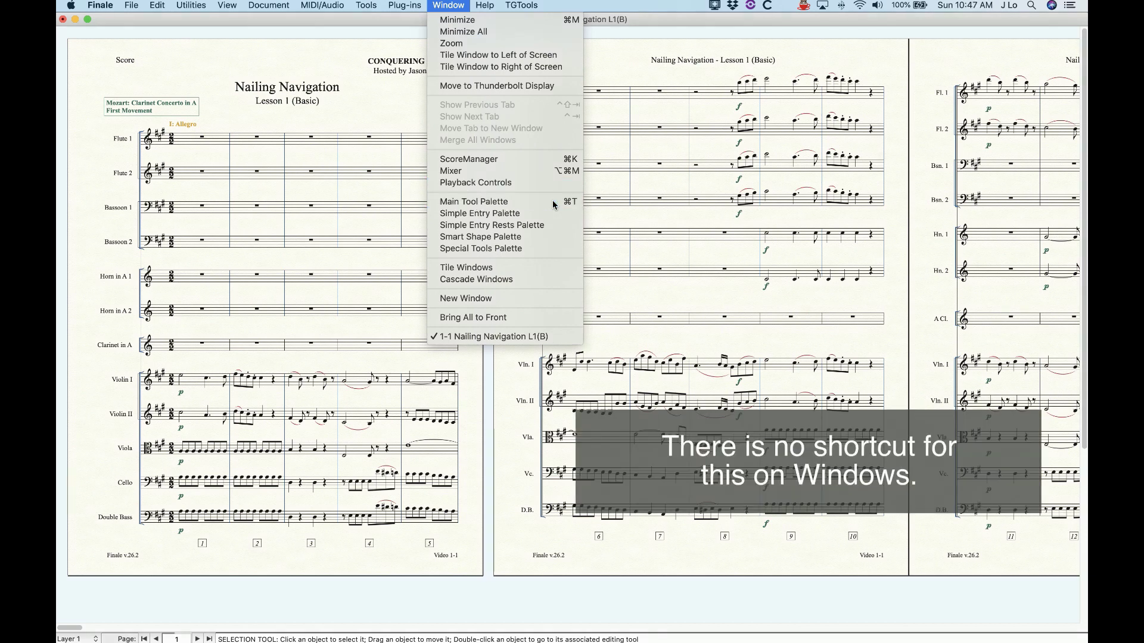
{"action": "left_click", "coordinate": [553, 200]}
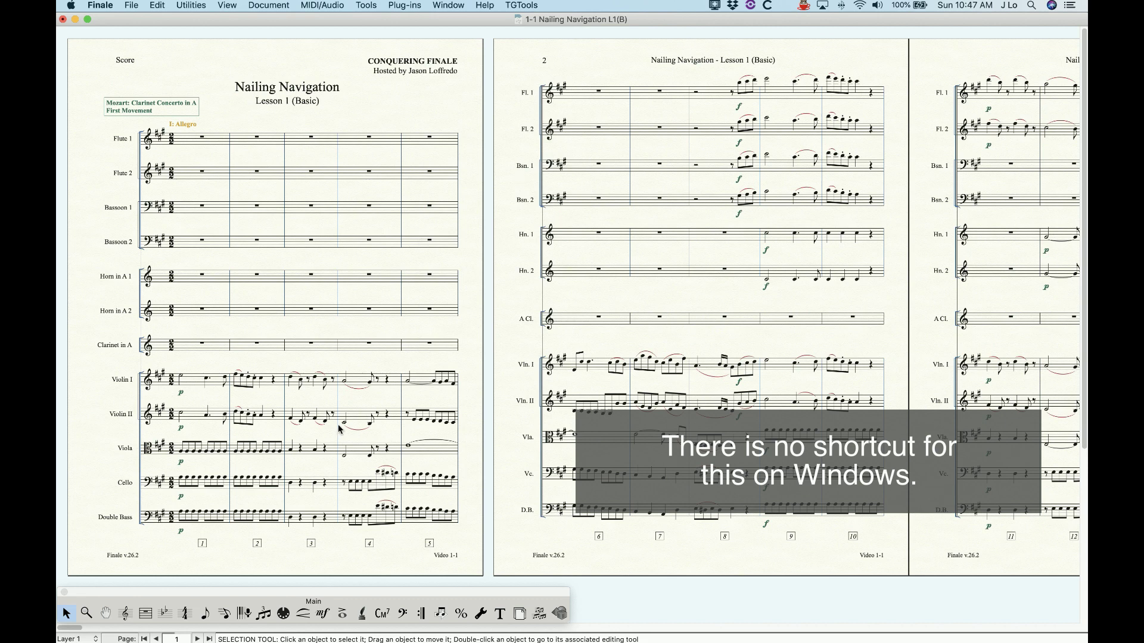
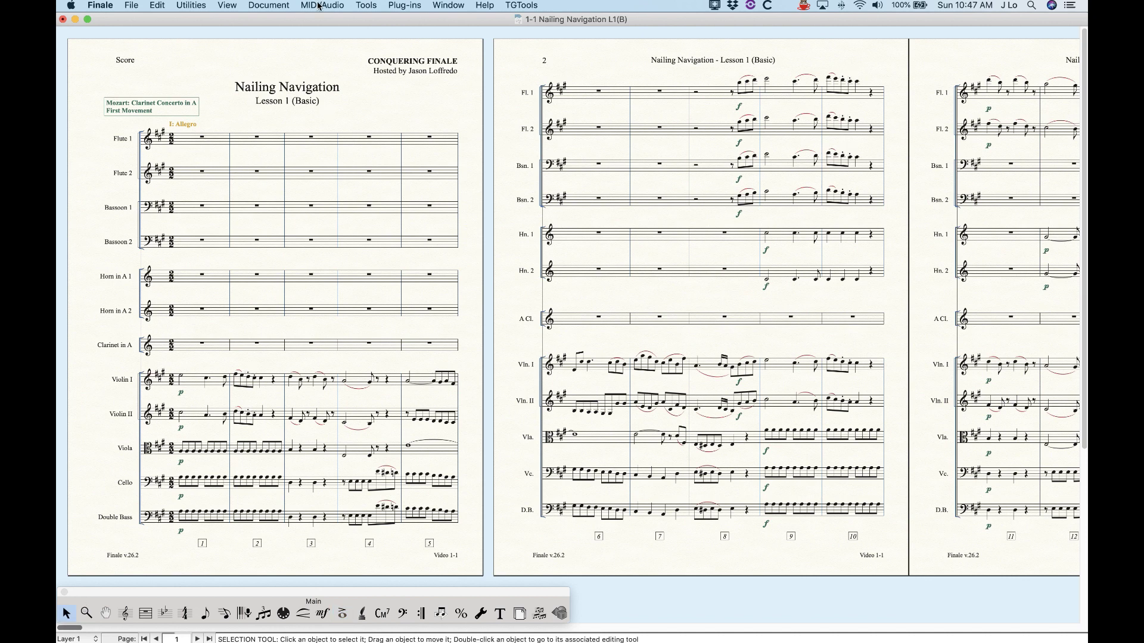
- Review the list of available tools and their assigned shortcuts, and choose the Selection tool
{"action": "left_click", "coordinate": [377, 5]}
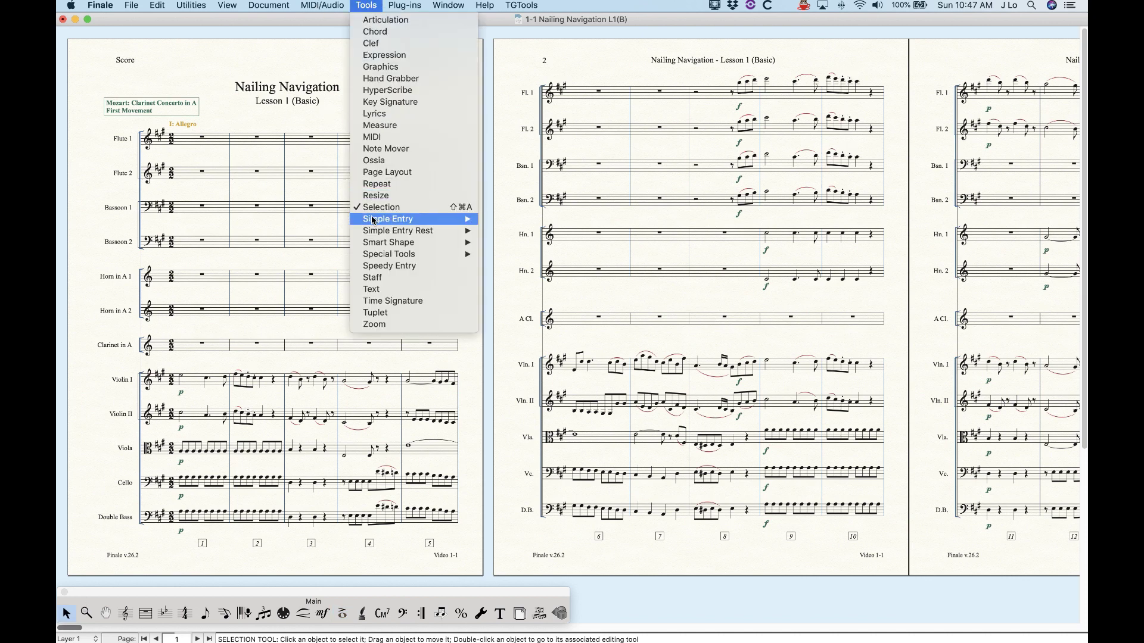
{"action": "mouse_move", "coordinate": [374, 221]}
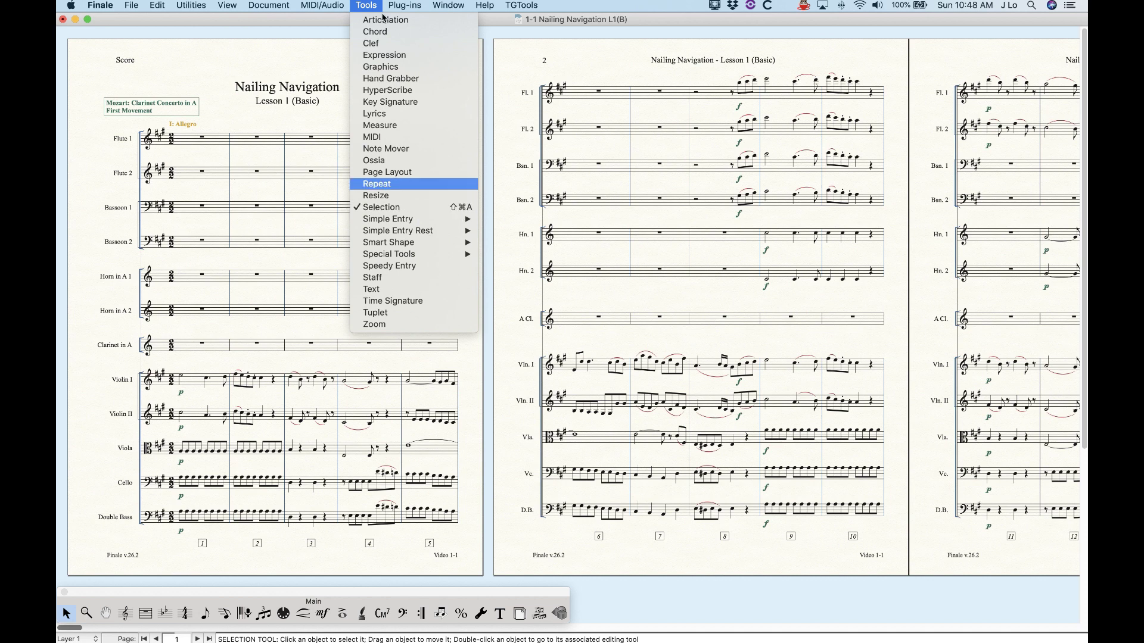
{"action": "left_click", "coordinate": [417, 206]}
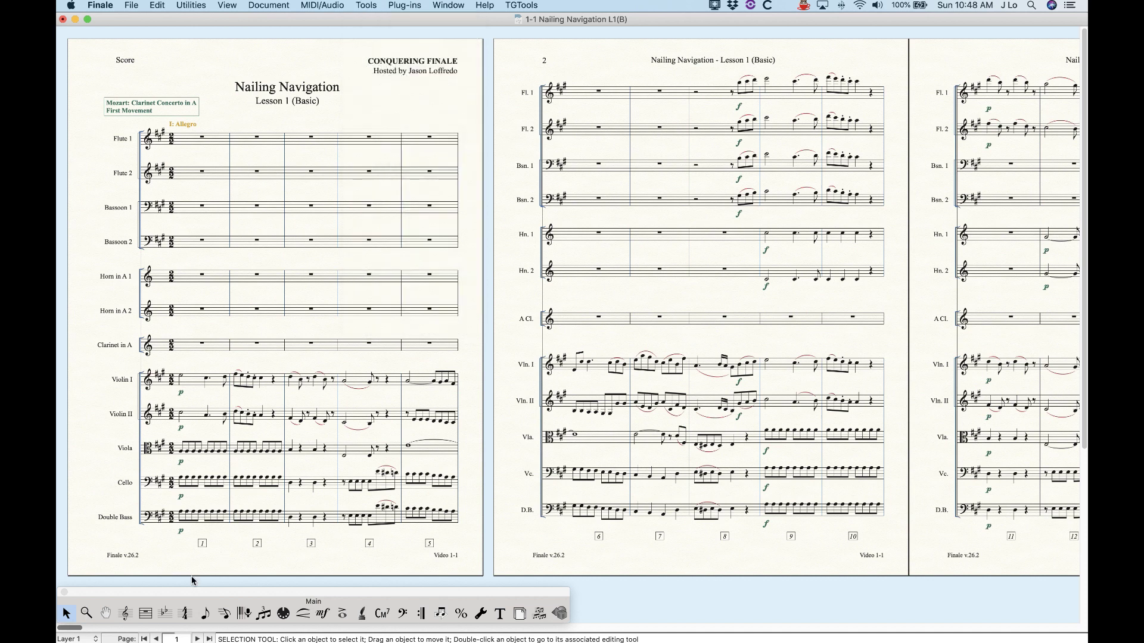
- Activate the Staff tool twice, returning to the Selection tool each time
{"action": "left_click", "coordinate": [125, 614]}
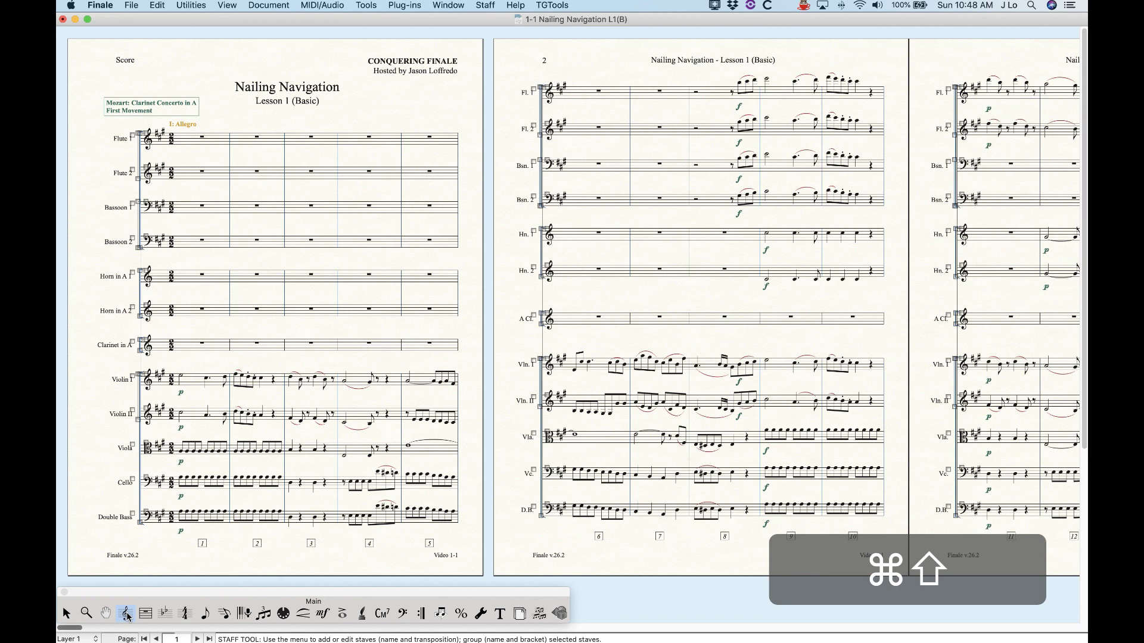
{"action": "key", "text": "super+shift+a"}
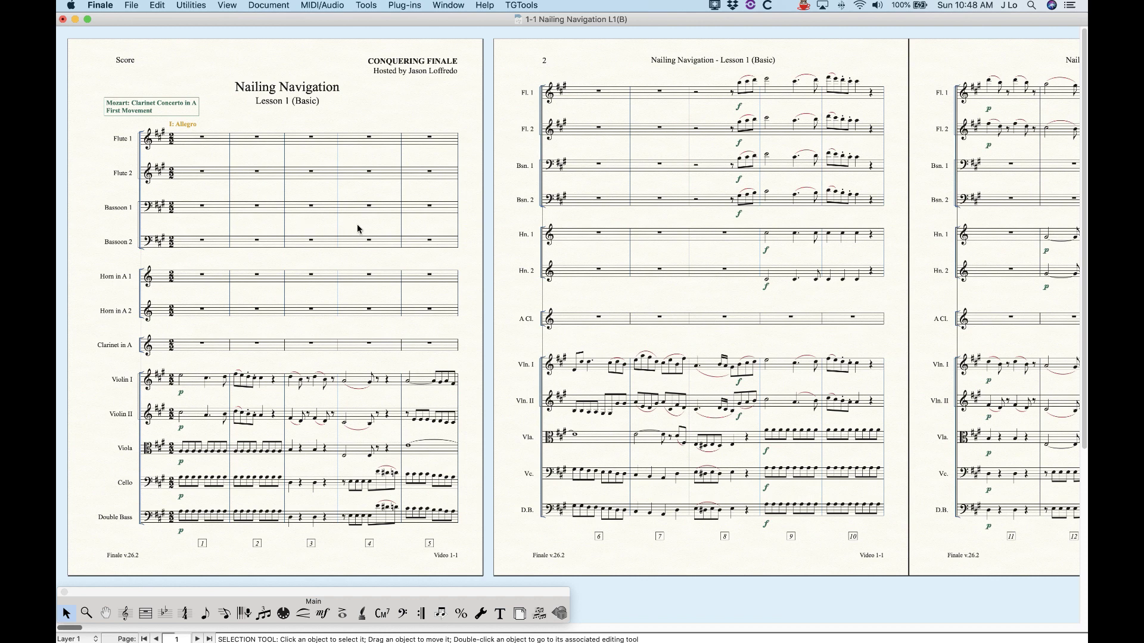
{"action": "left_click", "coordinate": [128, 613]}
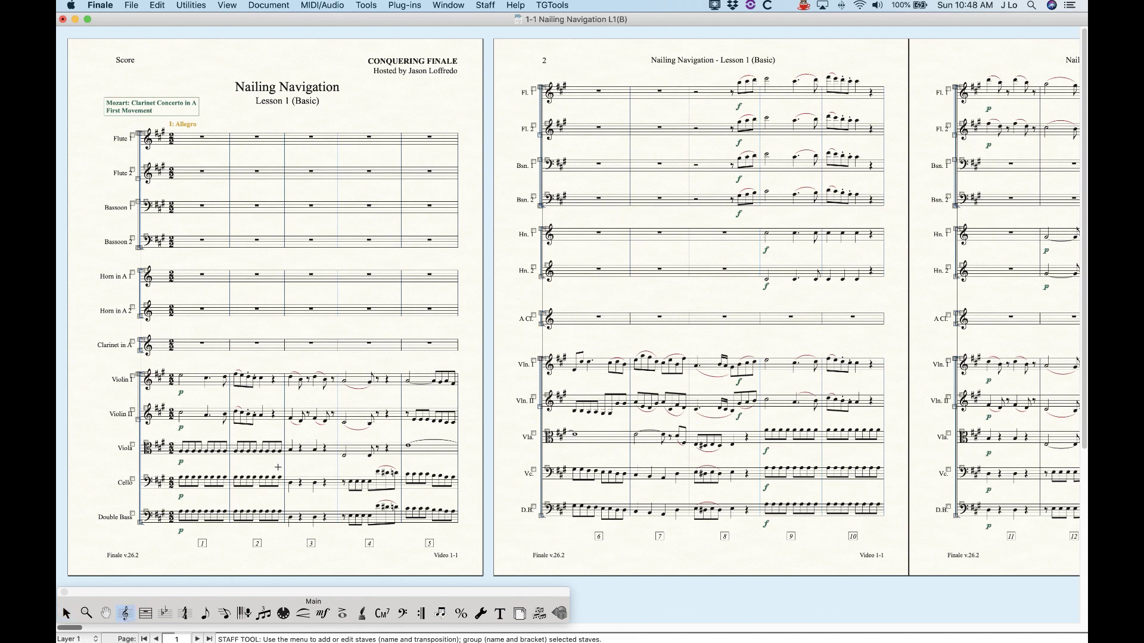
{"action": "key", "text": "Escape"}
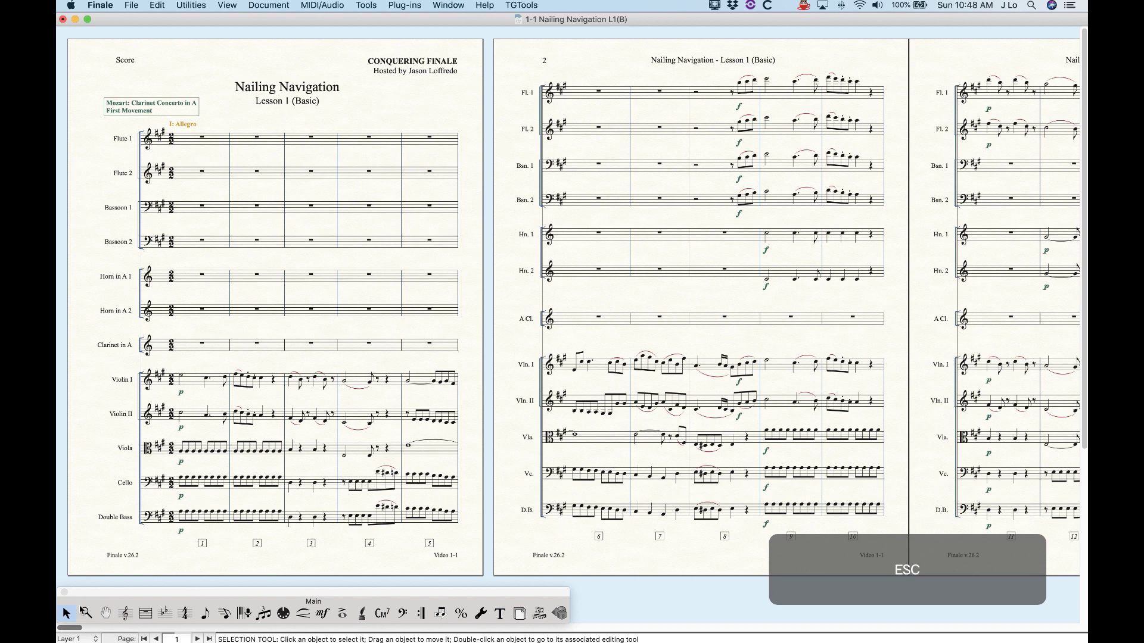
- Activate the Expression tool twice and the Smart Shape tool once, returning to the Selection tool after each
{"action": "left_click", "coordinate": [323, 613]}
{"action": "key", "text": "Escape"}
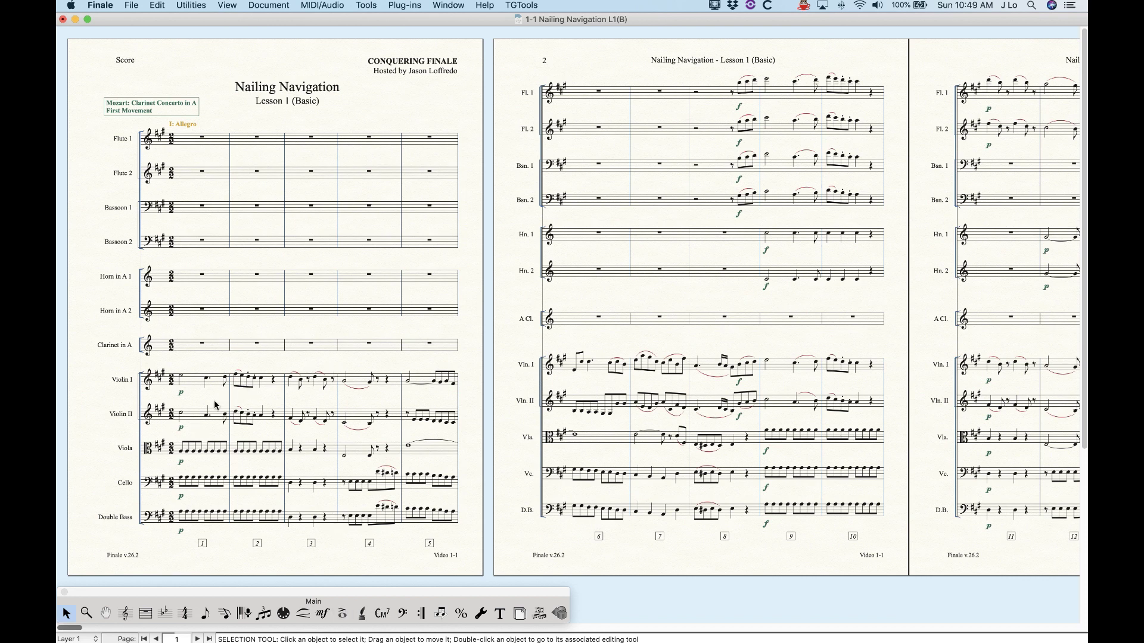
{"action": "left_click", "coordinate": [323, 613]}
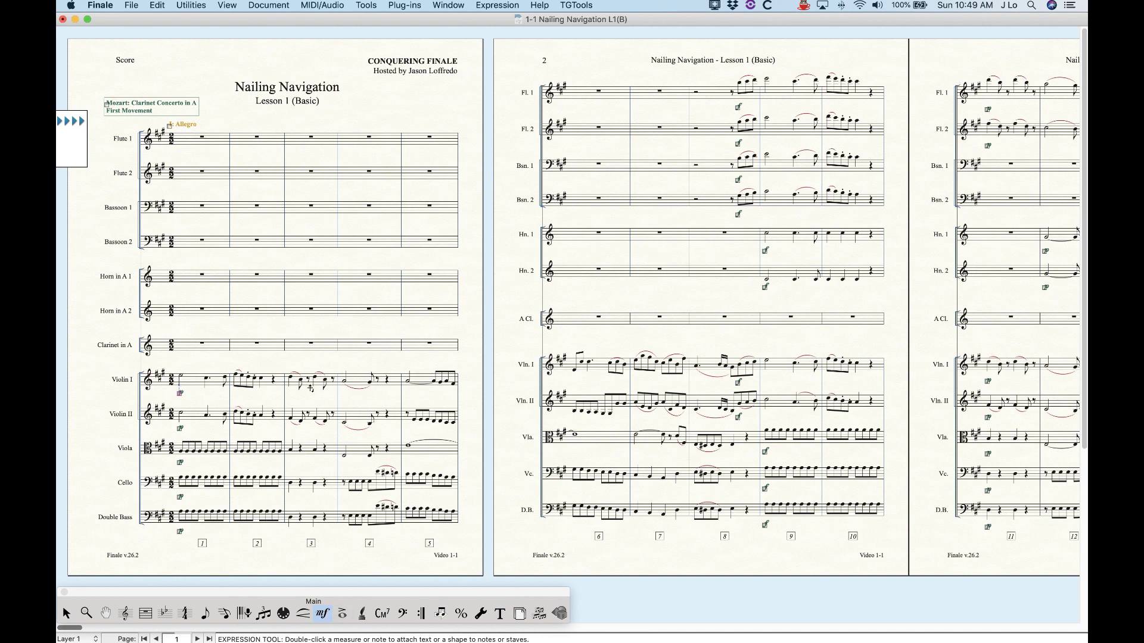
{"action": "key", "text": "Escape"}
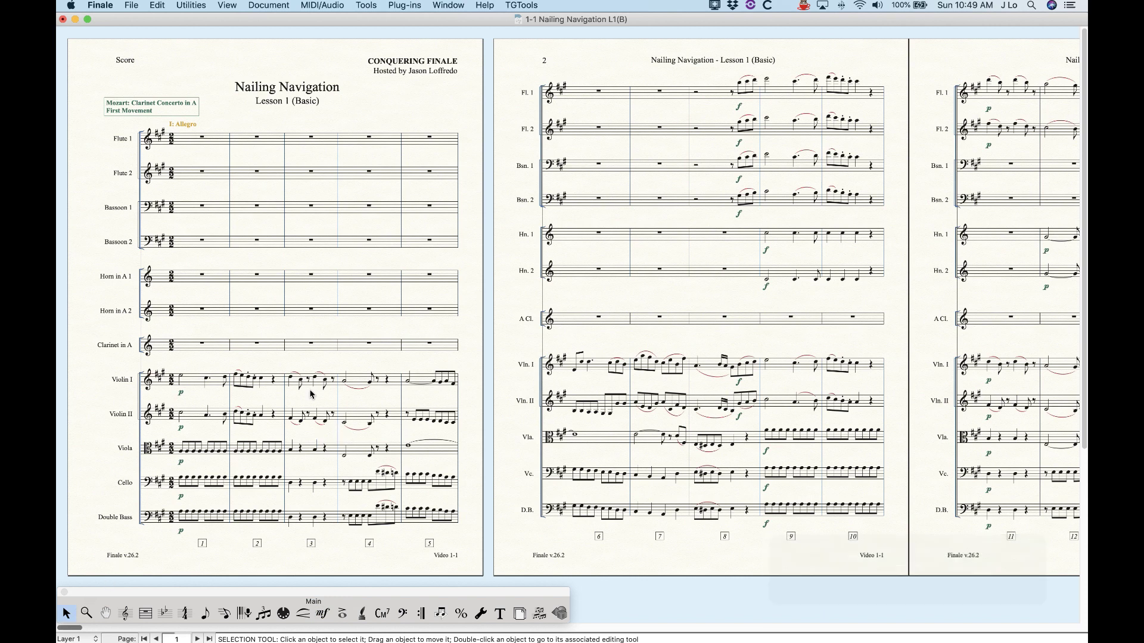
{"action": "key", "text": "s"}
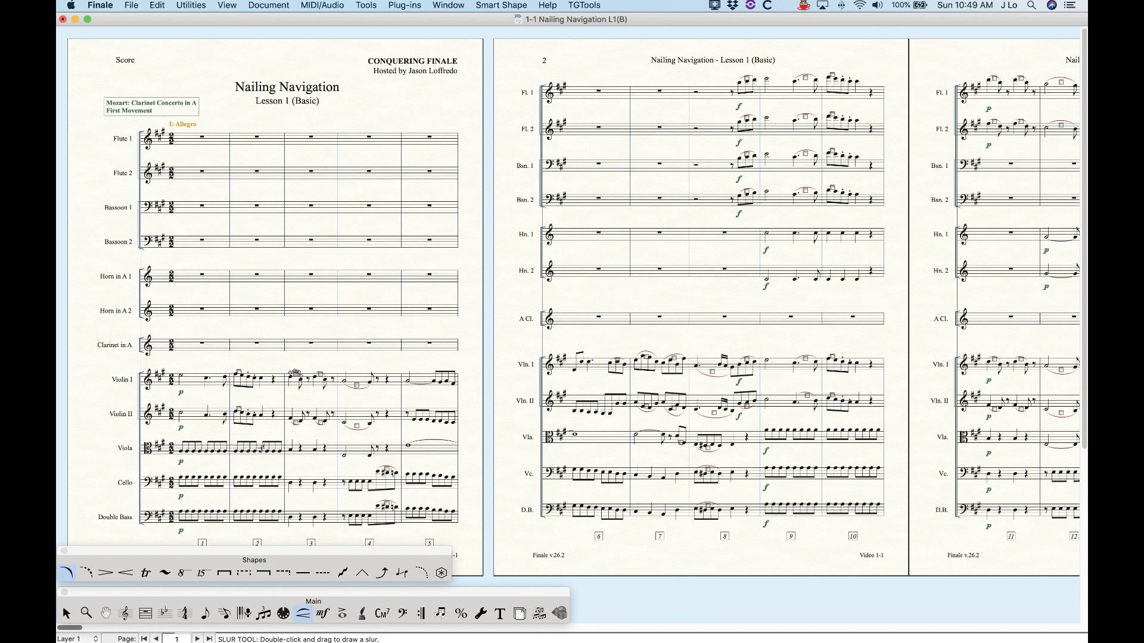
{"action": "key", "text": "Escape"}
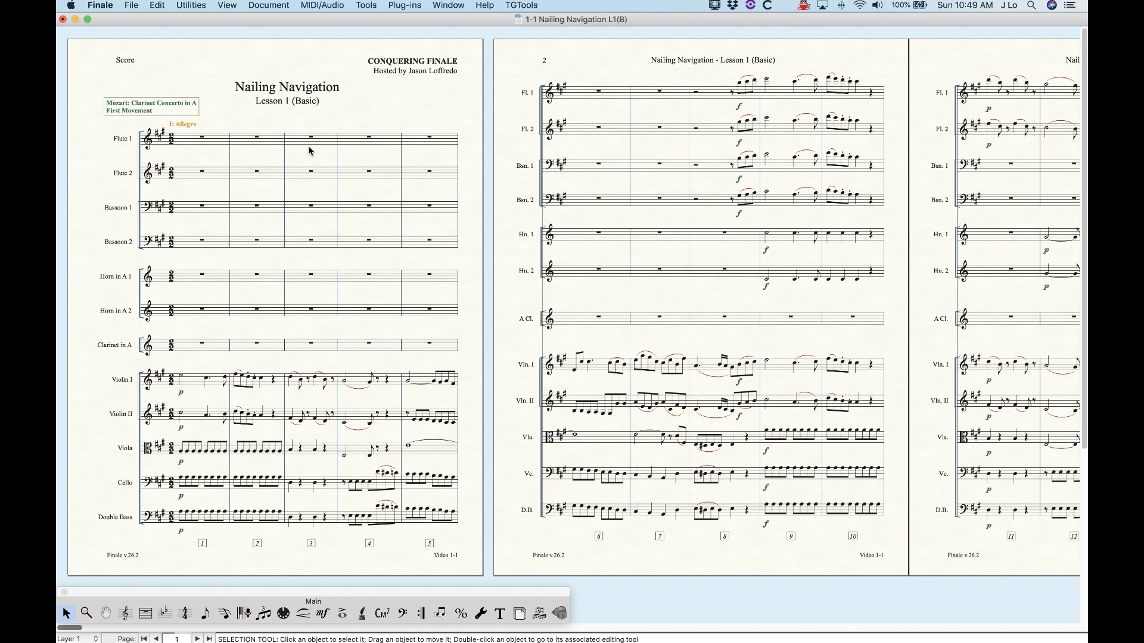
- Activate the matching editing tools directly from score objects such as the title and the dynamic under Violin II, returning to the Selection tool each time
{"action": "left_click", "coordinate": [297, 87]}
{"action": "double_click", "coordinate": [298, 87]}
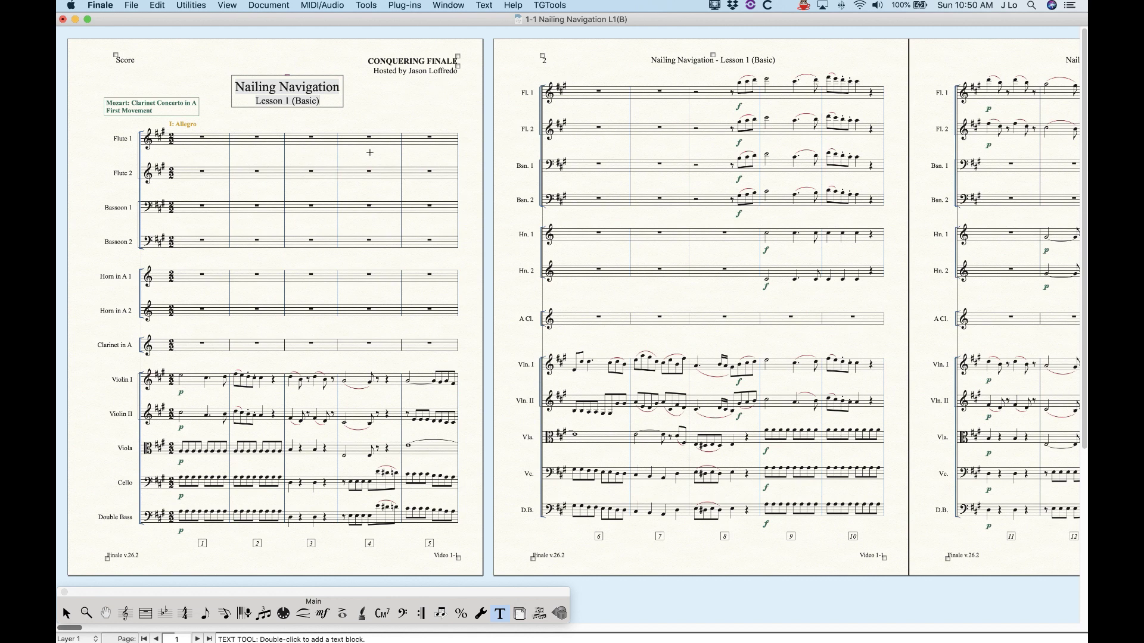
{"action": "key", "text": "Escape"}
{"action": "left_click", "coordinate": [148, 117]}
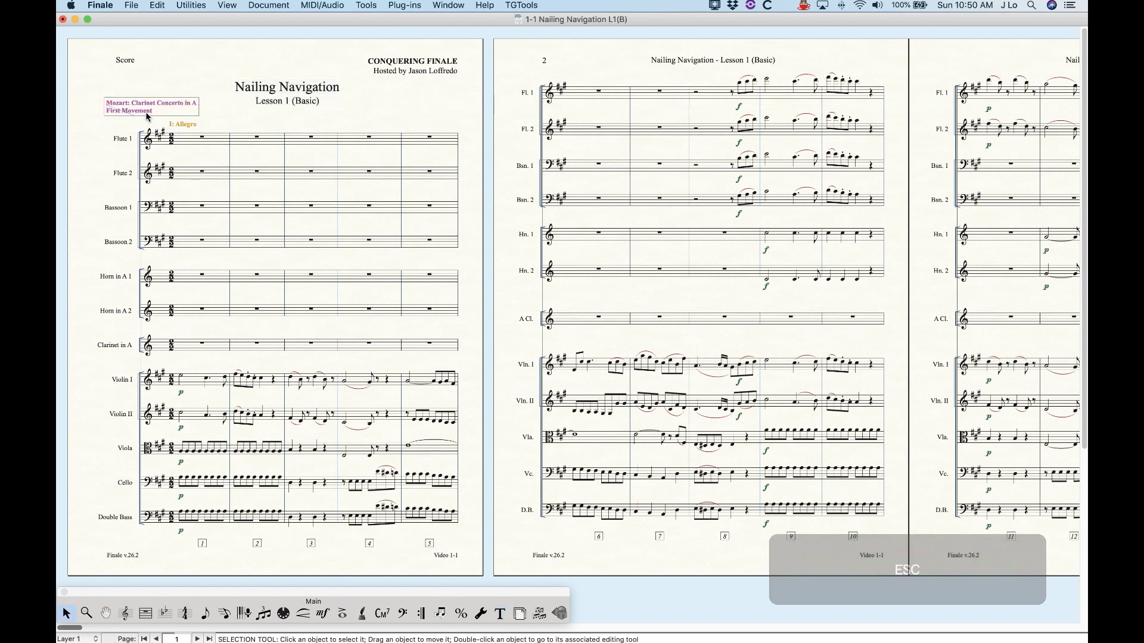
{"action": "key", "text": "Escape"}
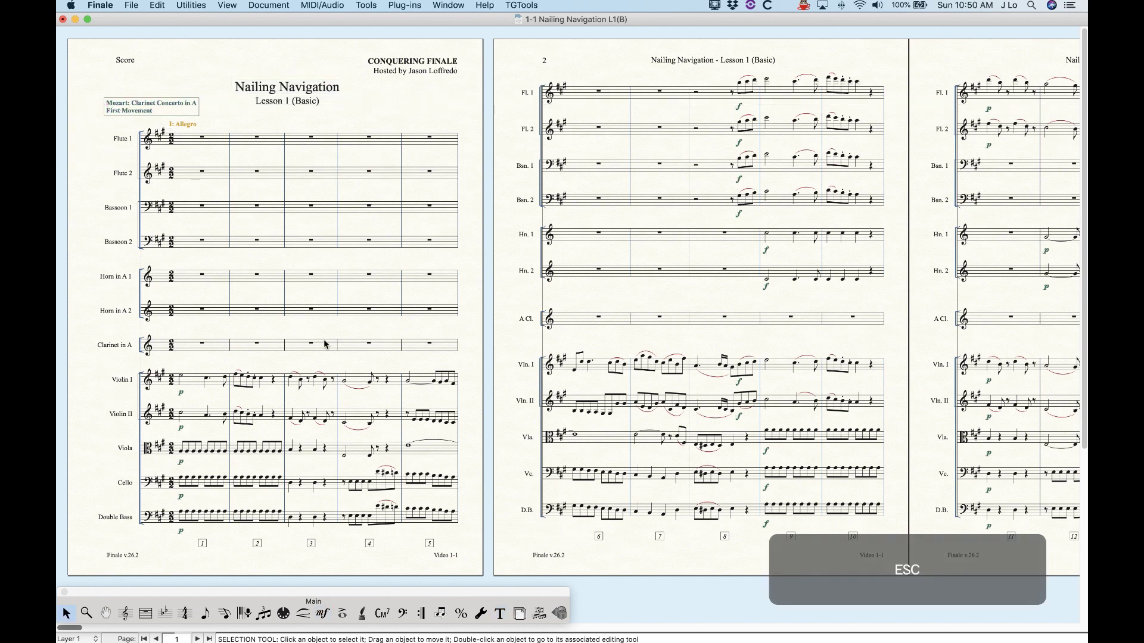
{"action": "left_click", "coordinate": [315, 372]}
{"action": "key", "text": "Escape"}
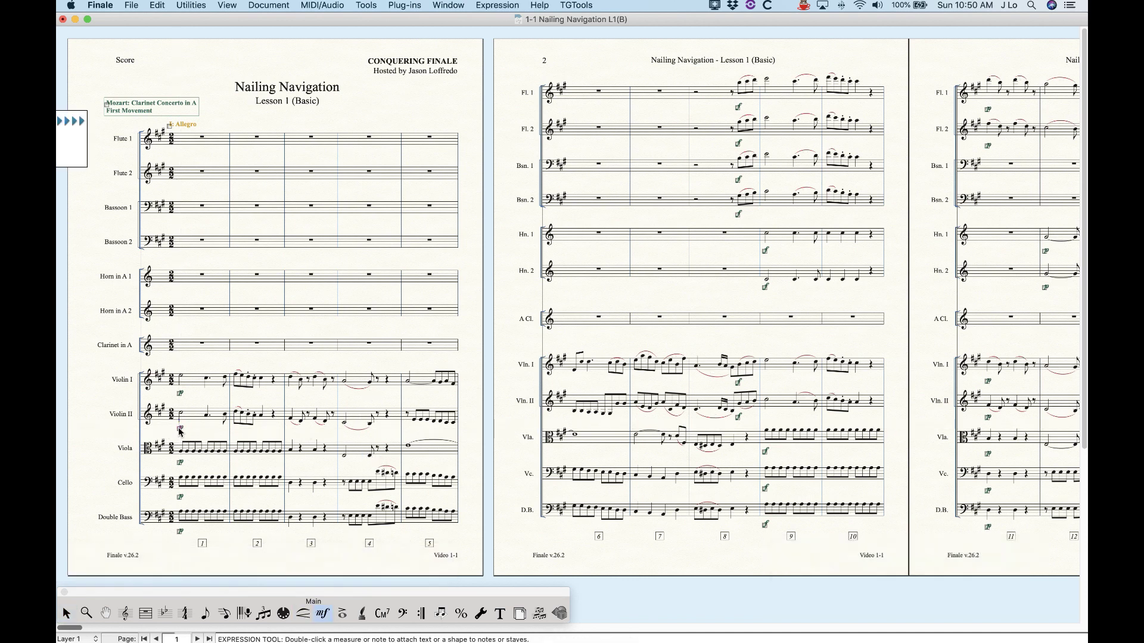
{"action": "key", "text": "Escape"}
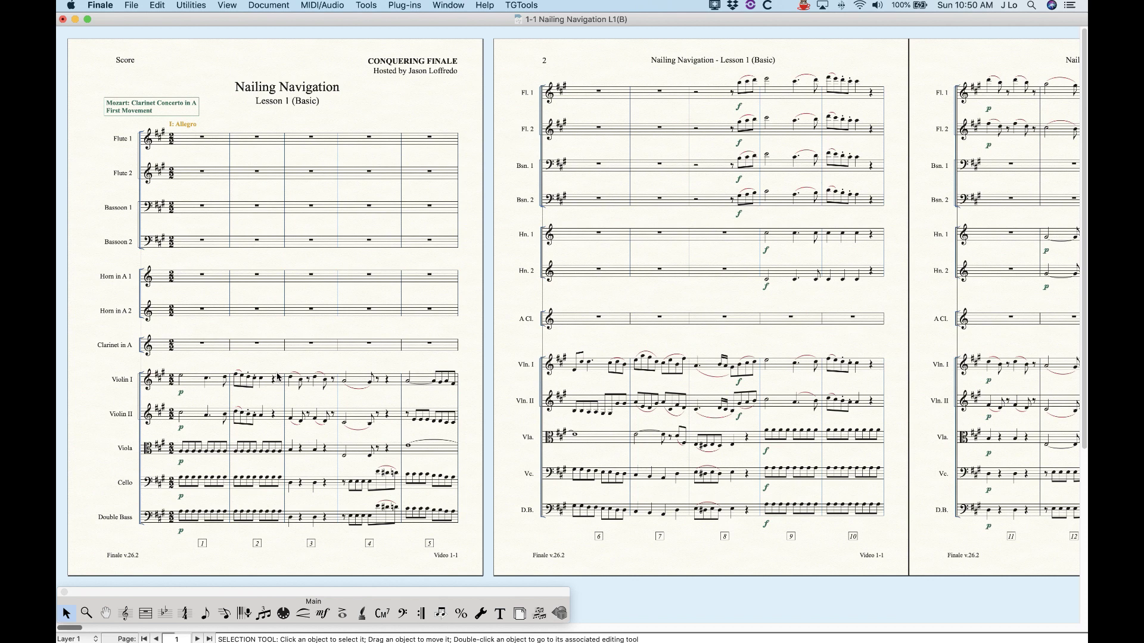
- Assign the Articulation tool to the F shortcut in the Master Tool Palette, then activate it with that shortcut and return to the Selection tool
{"action": "key", "text": "ctrl+alt"}
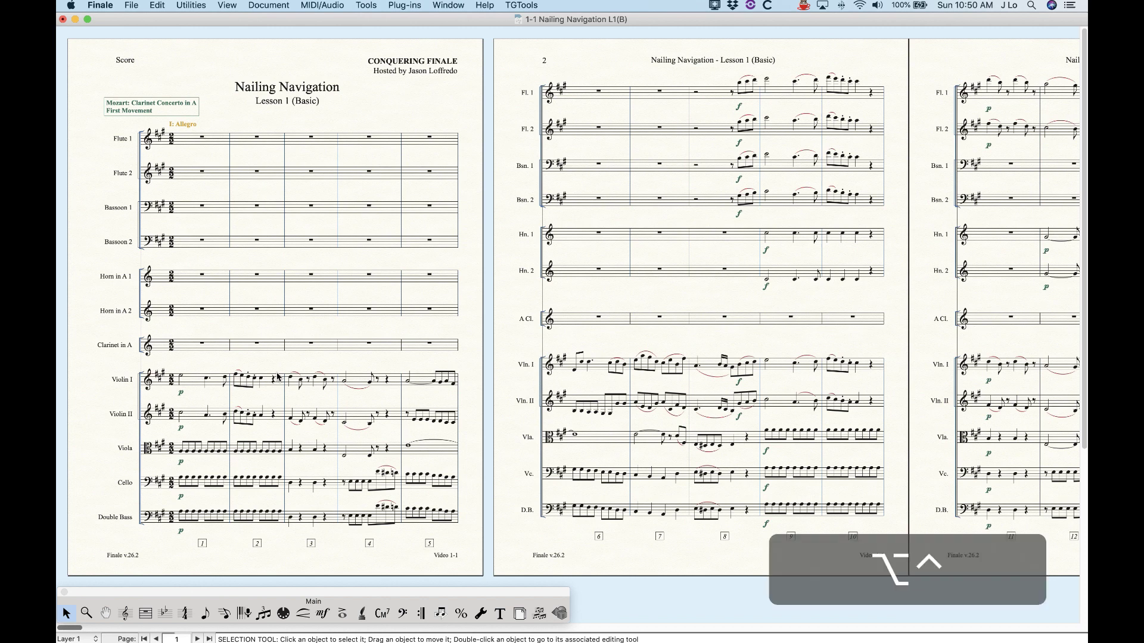
{"action": "key", "text": "ctrl+alt+f"}
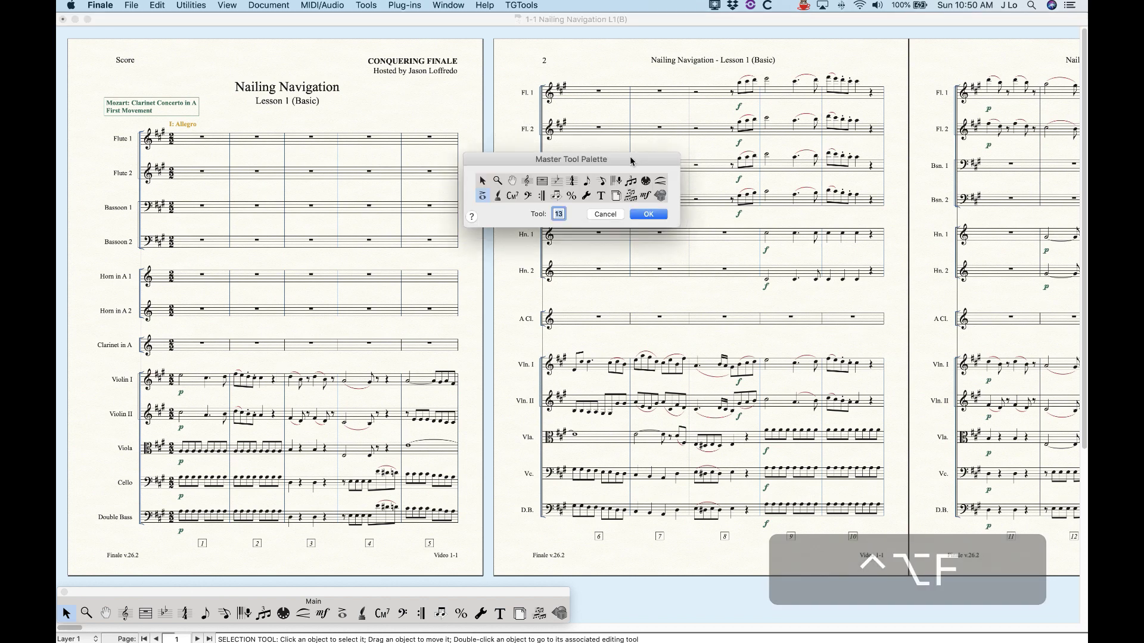
{"action": "left_click", "coordinate": [485, 181]}
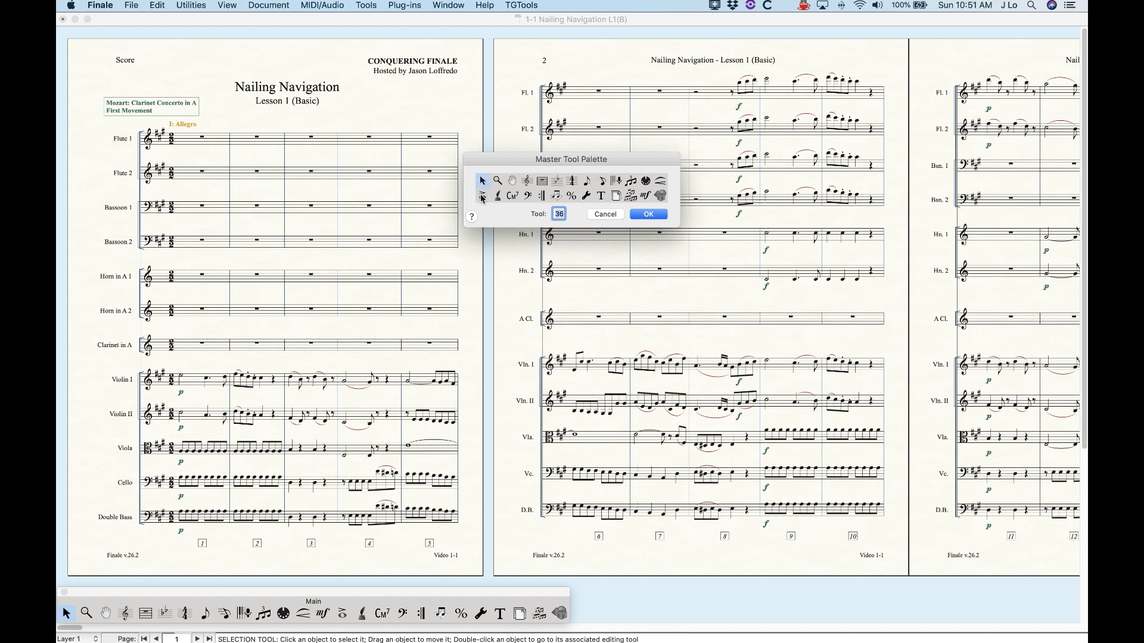
{"action": "left_click", "coordinate": [483, 198]}
{"action": "left_click", "coordinate": [637, 216]}
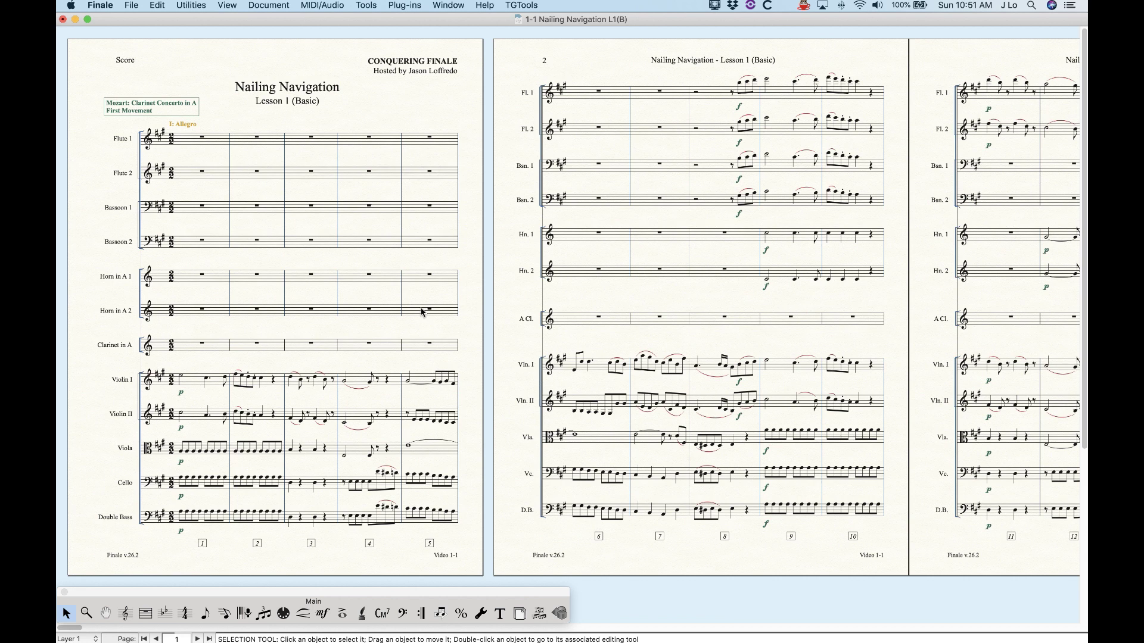
{"action": "key", "text": "ctrl+f"}
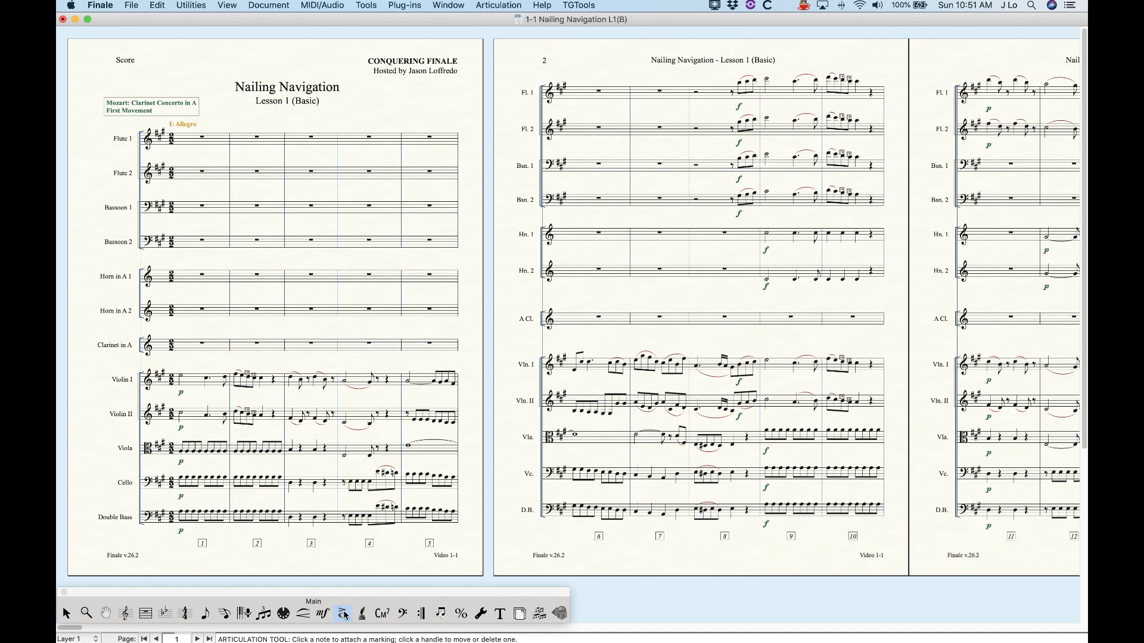
{"action": "key", "text": "Escape"}
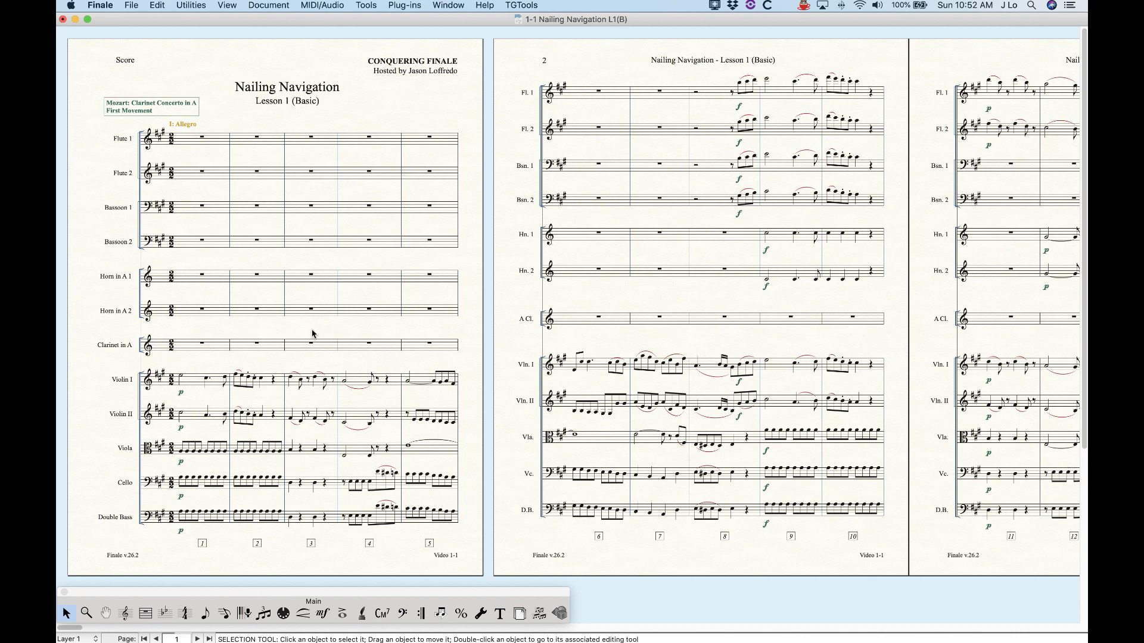
- Move the main tool palette slightly upward, and view the available Tool Sets
{"action": "left_click_drag", "start_coordinate": [343, 599], "coordinate": [344, 593]}
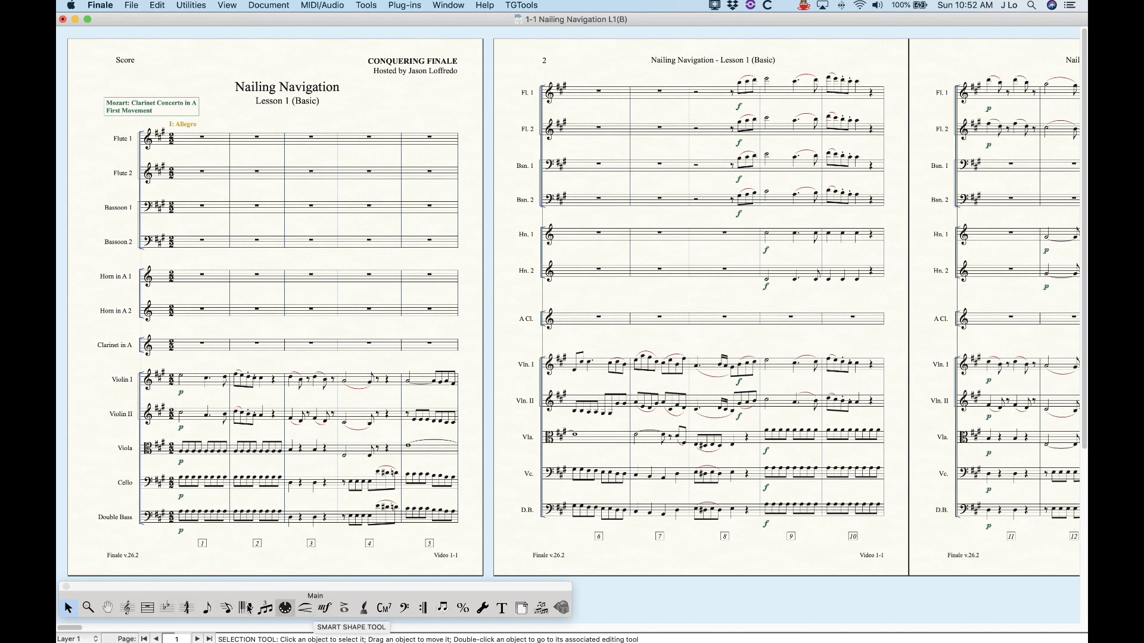
{"action": "left_click", "coordinate": [159, 590]}
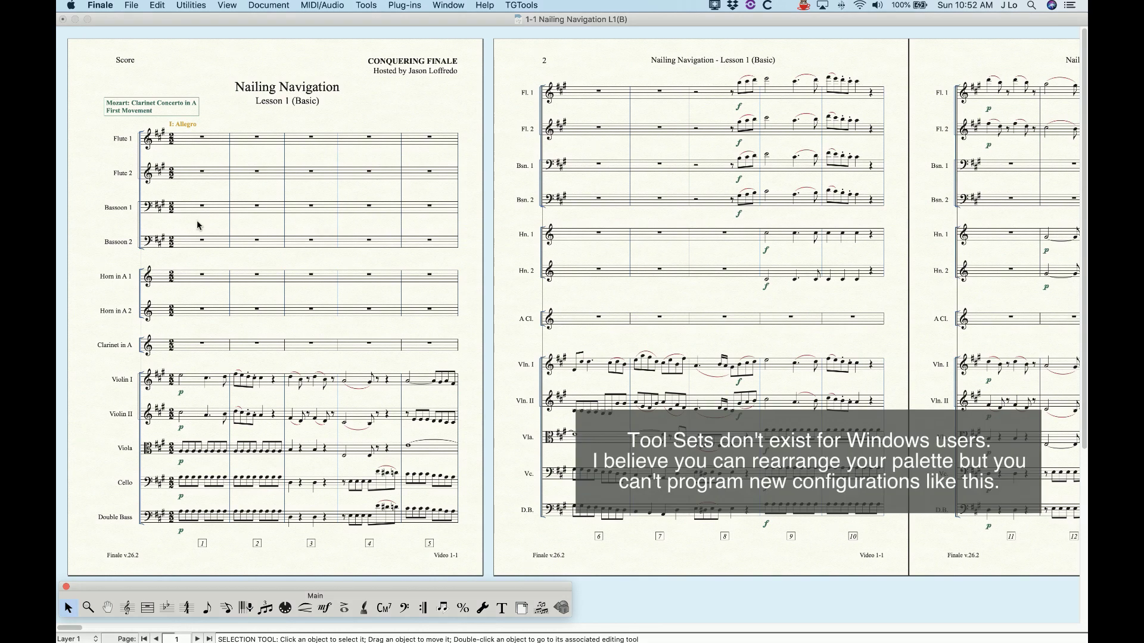
{"action": "left_click", "coordinate": [230, 5]}
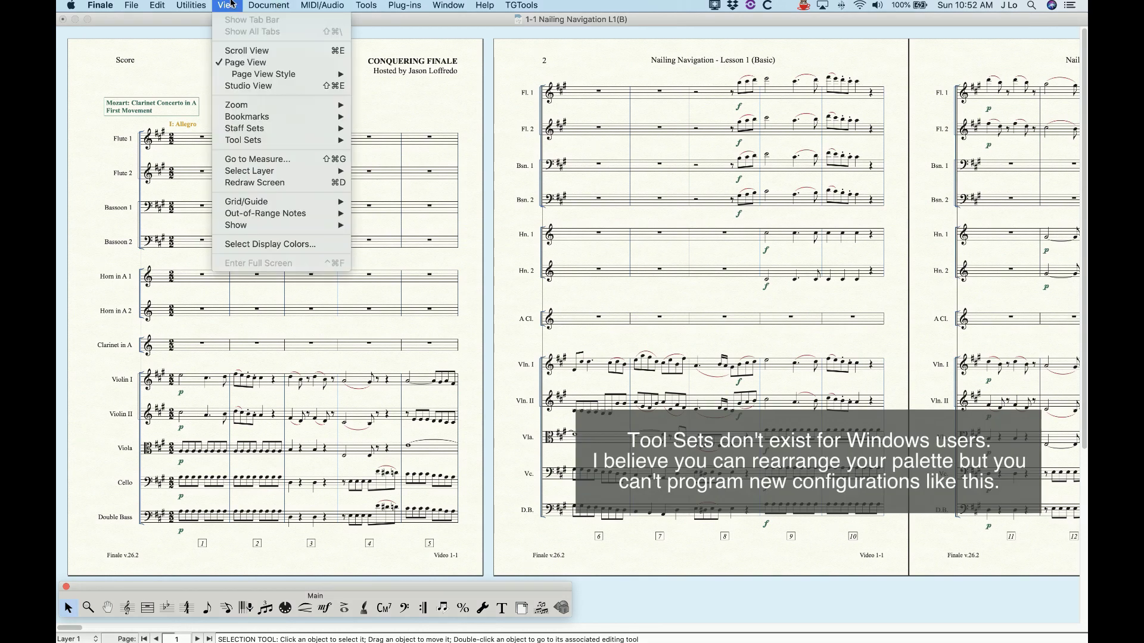
{"action": "mouse_move", "coordinate": [245, 140]}
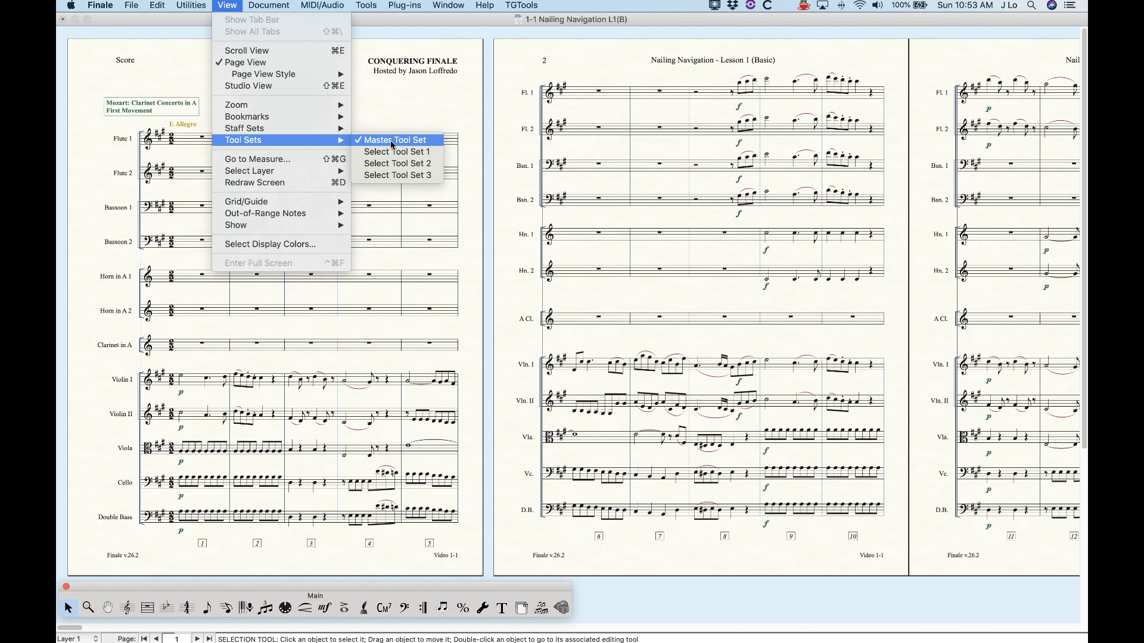
{"action": "left_click", "coordinate": [300, 558]}
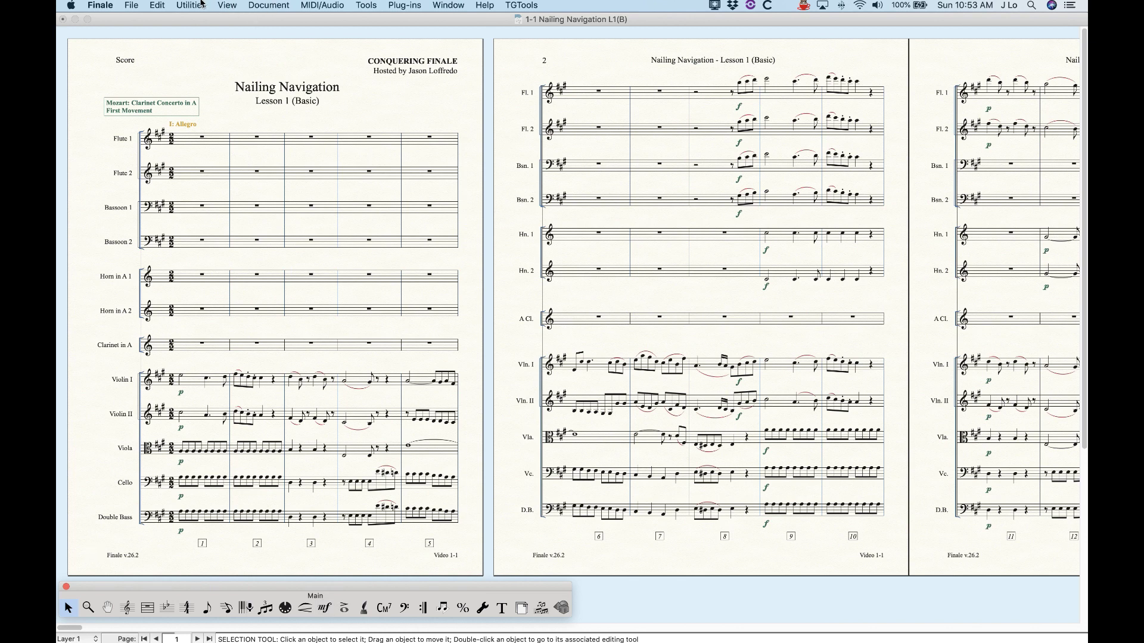
{"action": "left_click", "coordinate": [222, 5]}
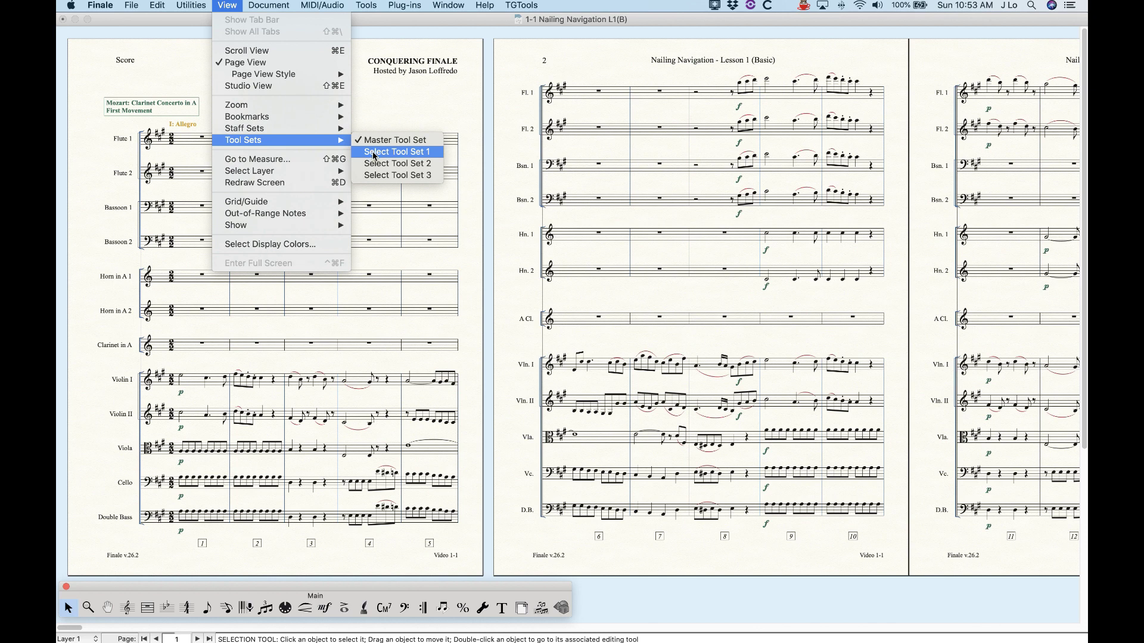
{"action": "left_click", "coordinate": [216, 3]}
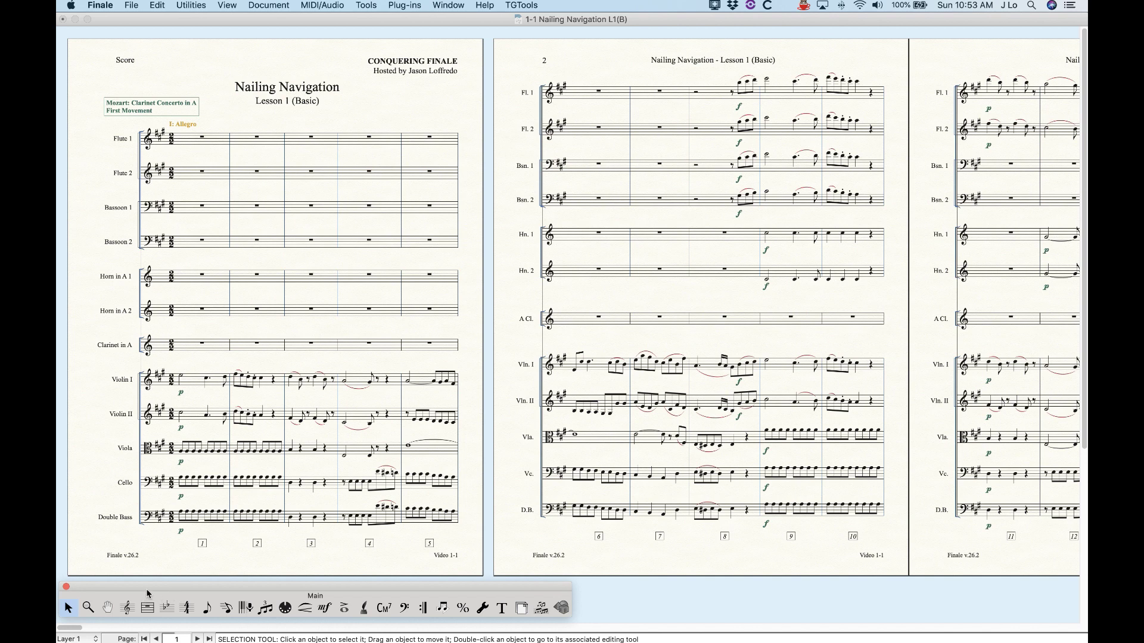
- Try swapping the Staff tool with the Hand Grabber, Zoom and Measure tools in the main palette, restoring the original order each time
{"action": "key", "text": "shift"}
{"action": "left_click_drag", "start_coordinate": [127, 607], "coordinate": [115, 608]}
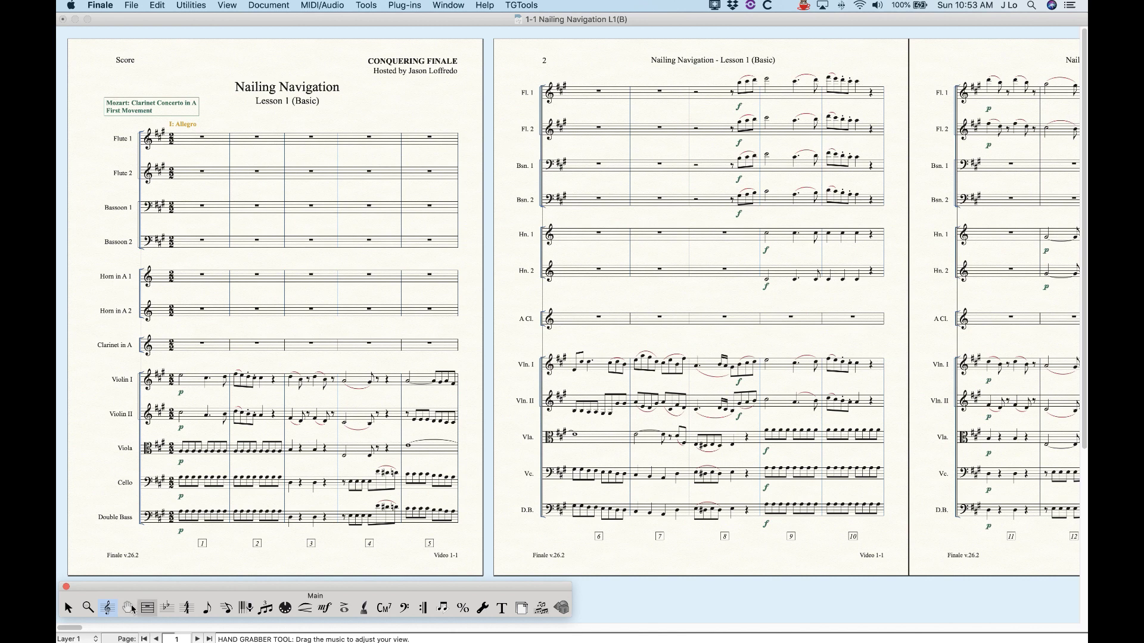
{"action": "mouse_move", "coordinate": [128, 608]}
{"action": "left_mouse_down"}
{"action": "mouse_move", "coordinate": [111, 607]}
{"action": "mouse_move", "coordinate": [125, 609]}
{"action": "left_mouse_up"}
{"action": "key", "text": "shift"}
{"action": "key", "text": "shift"}
{"action": "left_click_drag", "start_coordinate": [127, 611], "coordinate": [88, 607]}
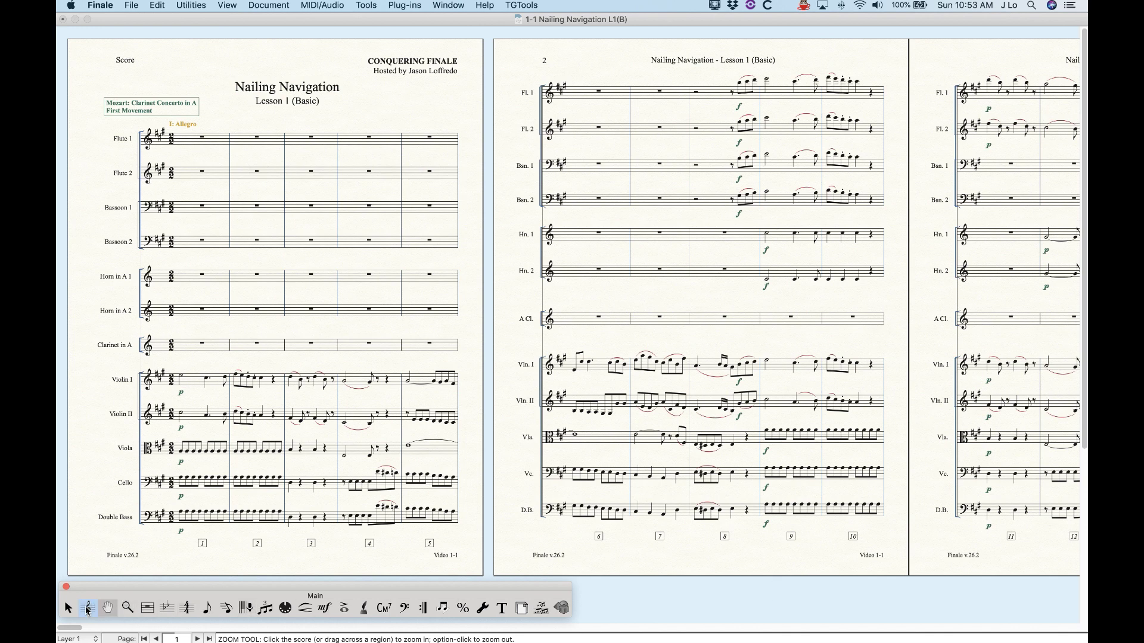
{"action": "left_click_drag", "start_coordinate": [87, 607], "coordinate": [131, 612]}
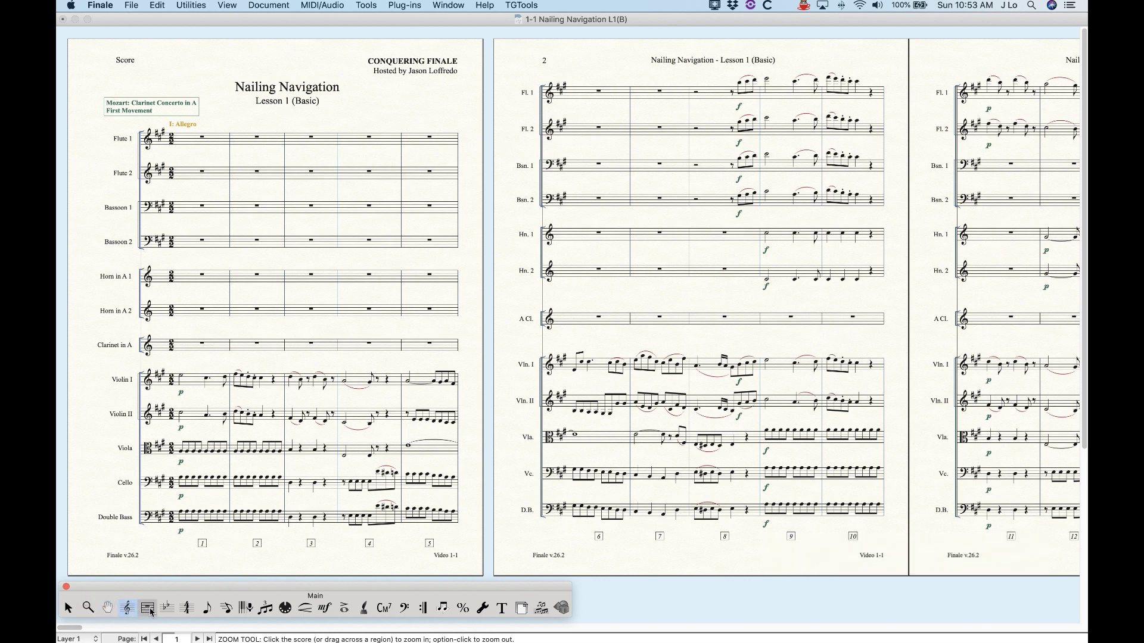
{"action": "left_click_drag", "start_coordinate": [147, 608], "coordinate": [132, 609]}
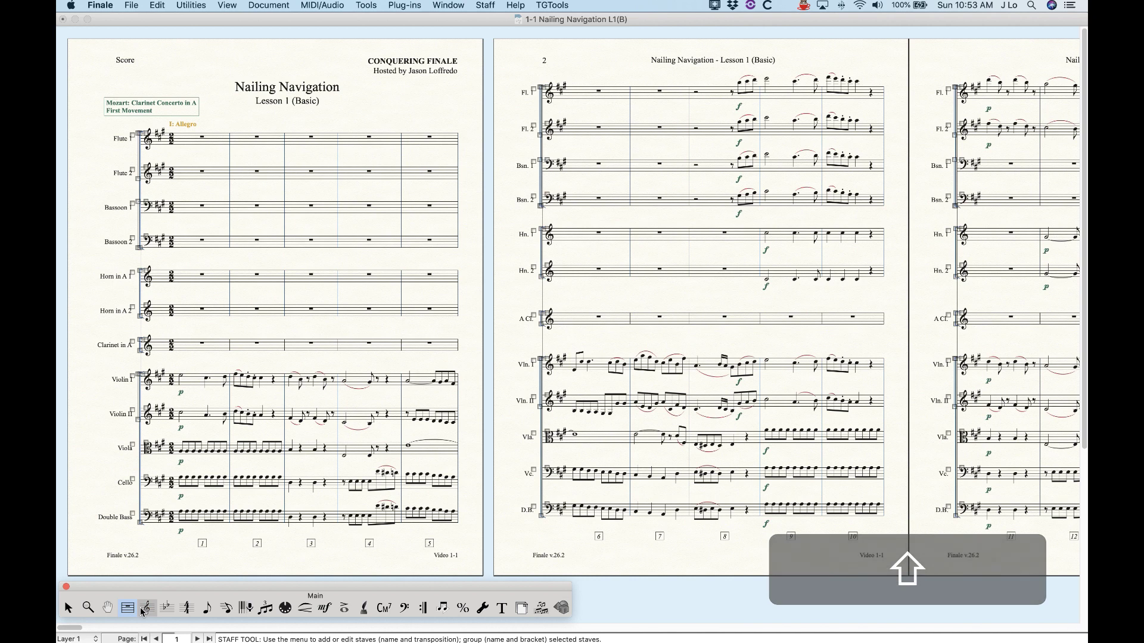
{"action": "left_click", "coordinate": [144, 610]}
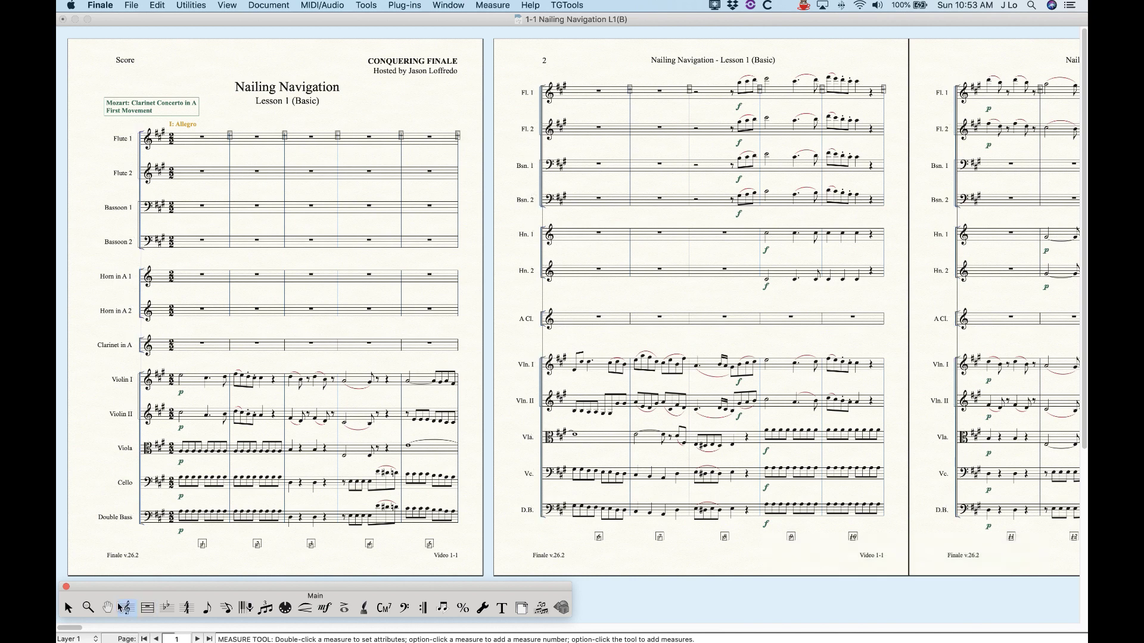
- Swap Staff with Hand Grabber, Simple Entry with Speedy Entry, and Smart Shape with Expression in the main palette, finishing on the Selection tool
{"action": "key", "text": "shift"}
{"action": "left_click_drag", "start_coordinate": [109, 608], "coordinate": [128, 608]}
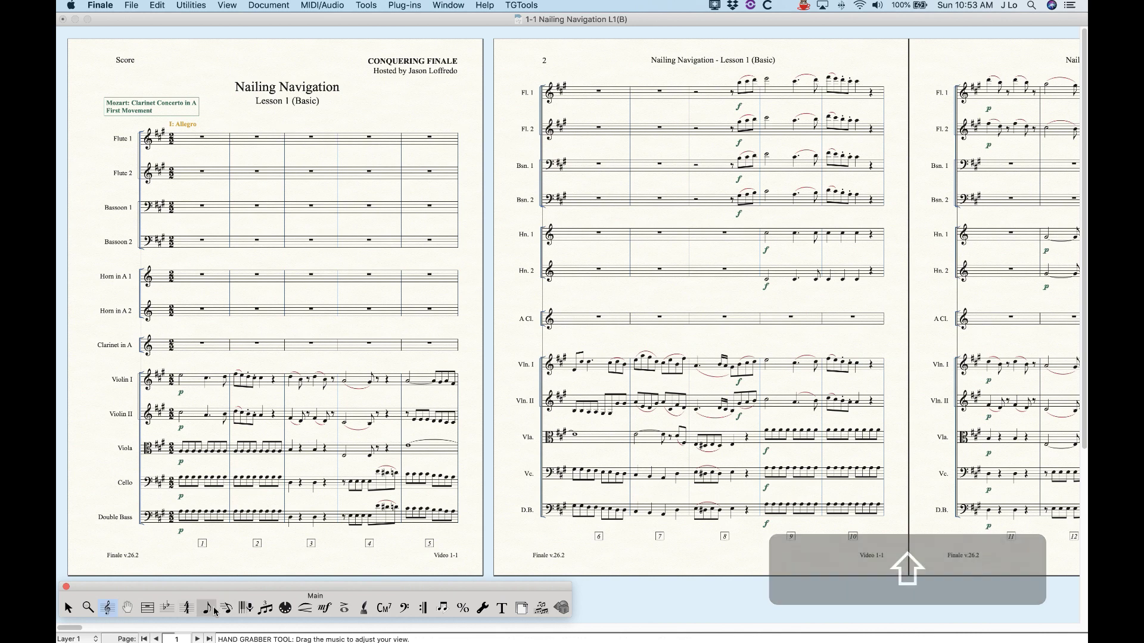
{"action": "left_click_drag", "start_coordinate": [227, 610], "coordinate": [207, 610]}
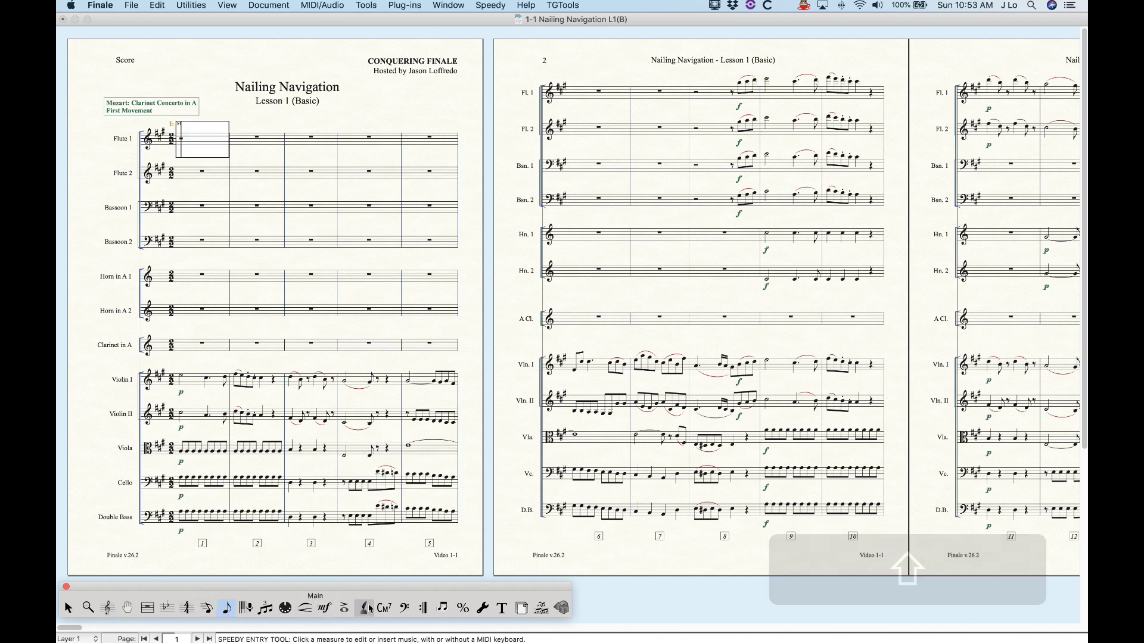
{"action": "key", "text": "shift"}
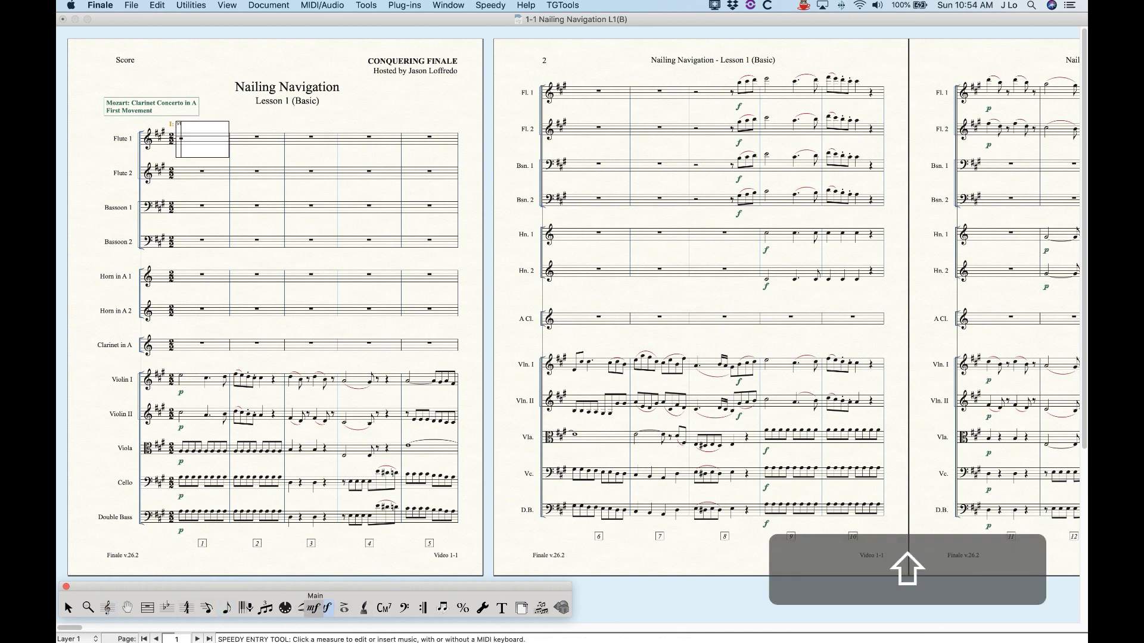
{"action": "left_click_drag", "start_coordinate": [304, 608], "coordinate": [316, 612]}
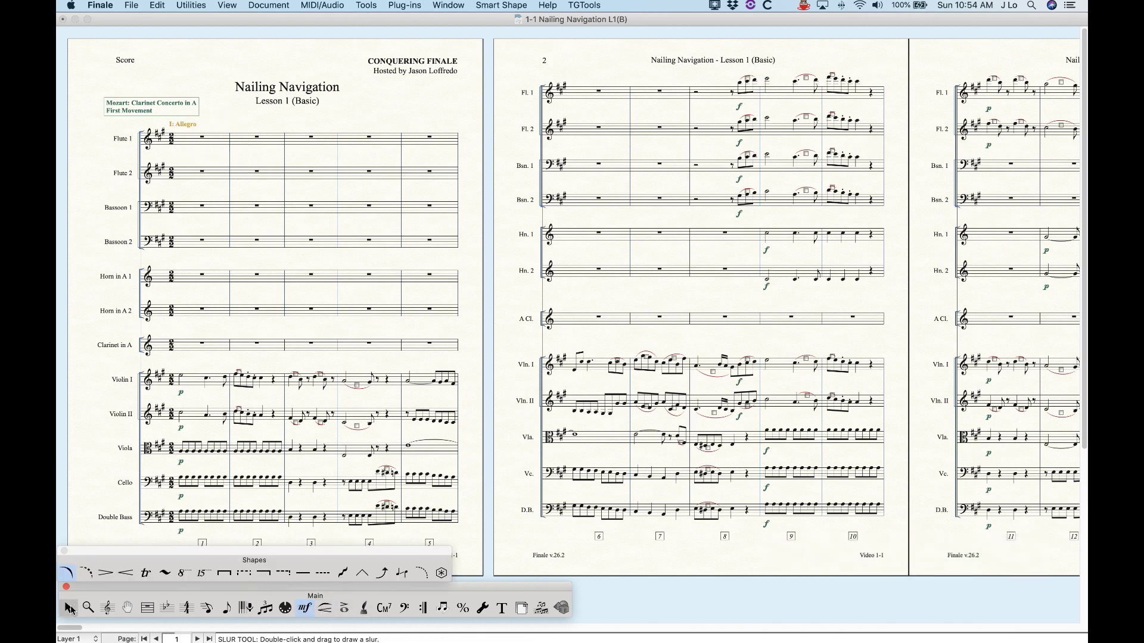
{"action": "left_click", "coordinate": [69, 608]}
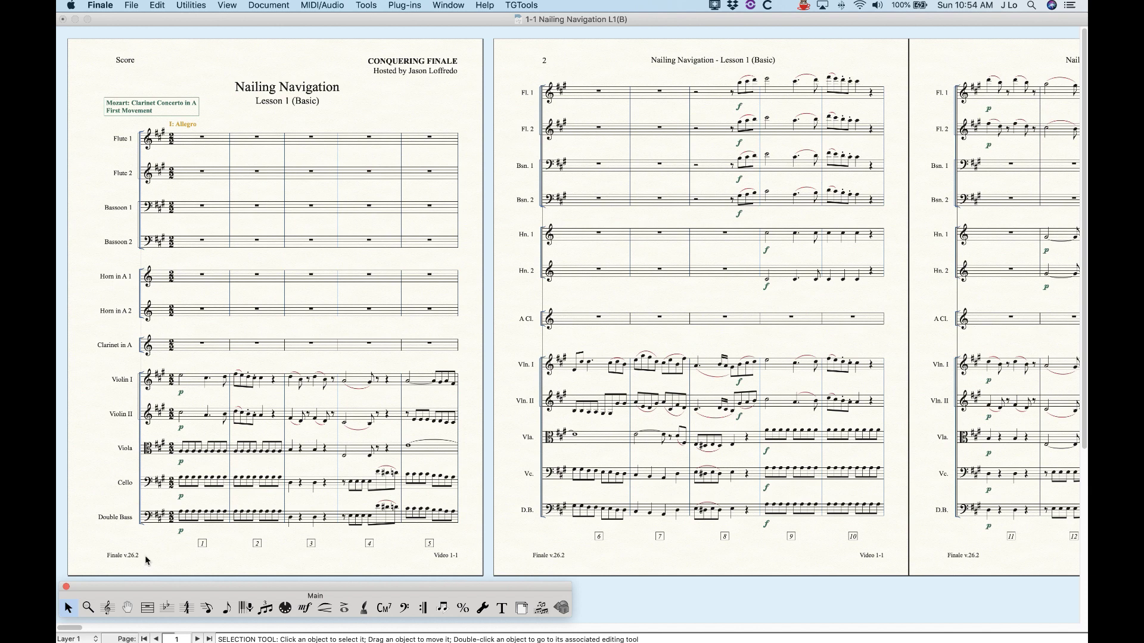
- Program the rearranged main palette as Tool Set 1
{"action": "left_click", "coordinate": [227, 5], "text": "alt"}
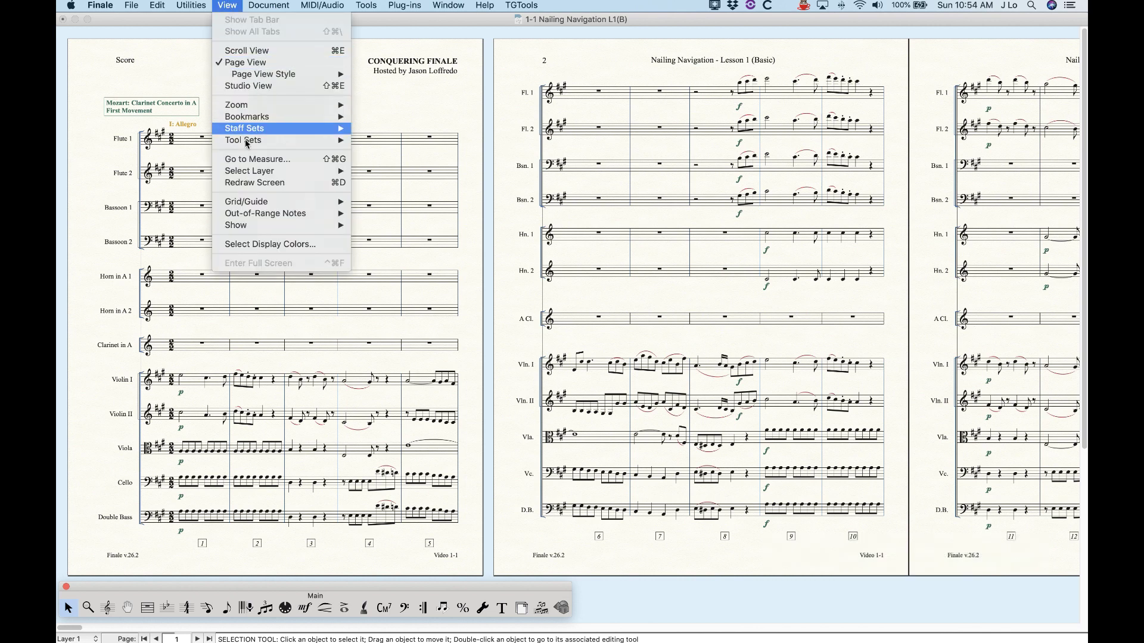
{"action": "mouse_move", "coordinate": [247, 142]}
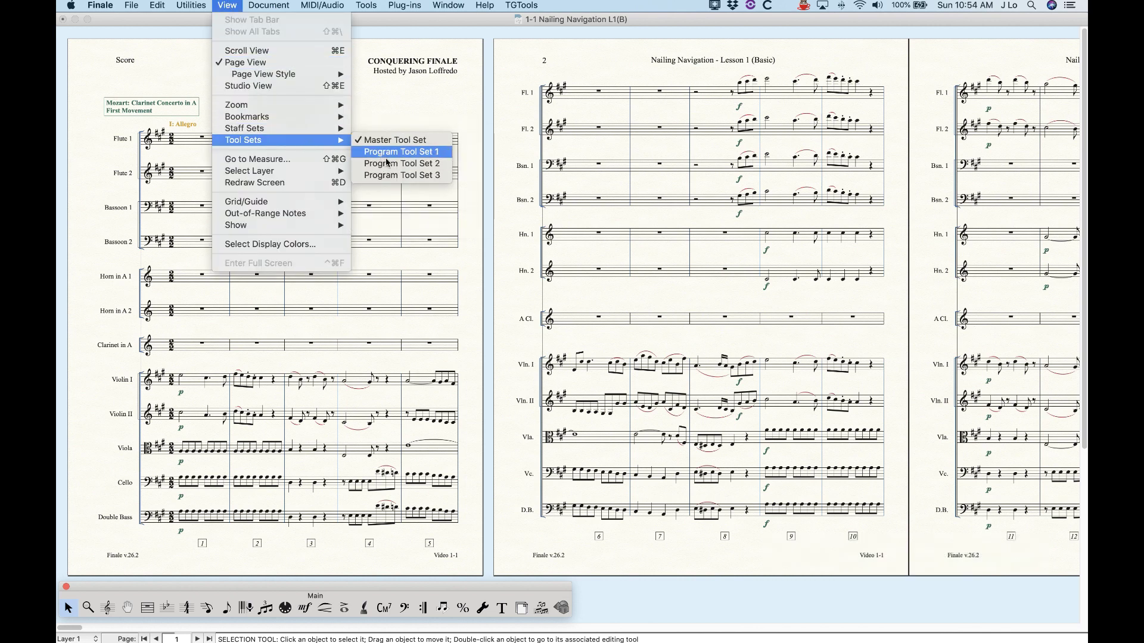
{"action": "key", "text": "alt"}
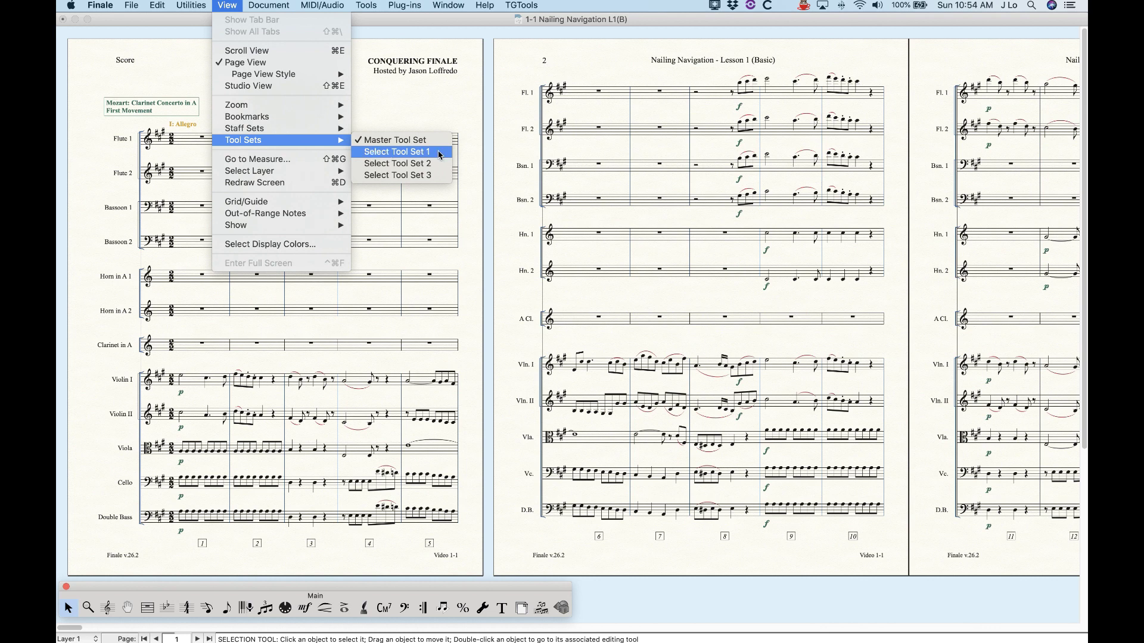
{"action": "key", "text": "alt"}
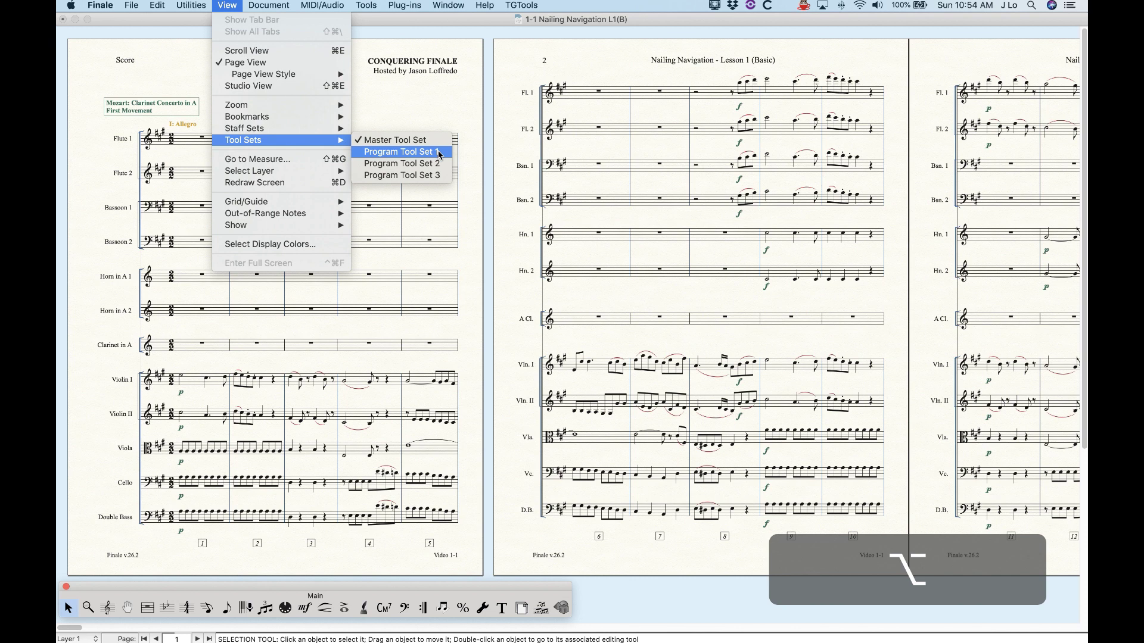
{"action": "key", "text": "alt"}
{"action": "left_click", "coordinate": [399, 153], "text": "alt"}
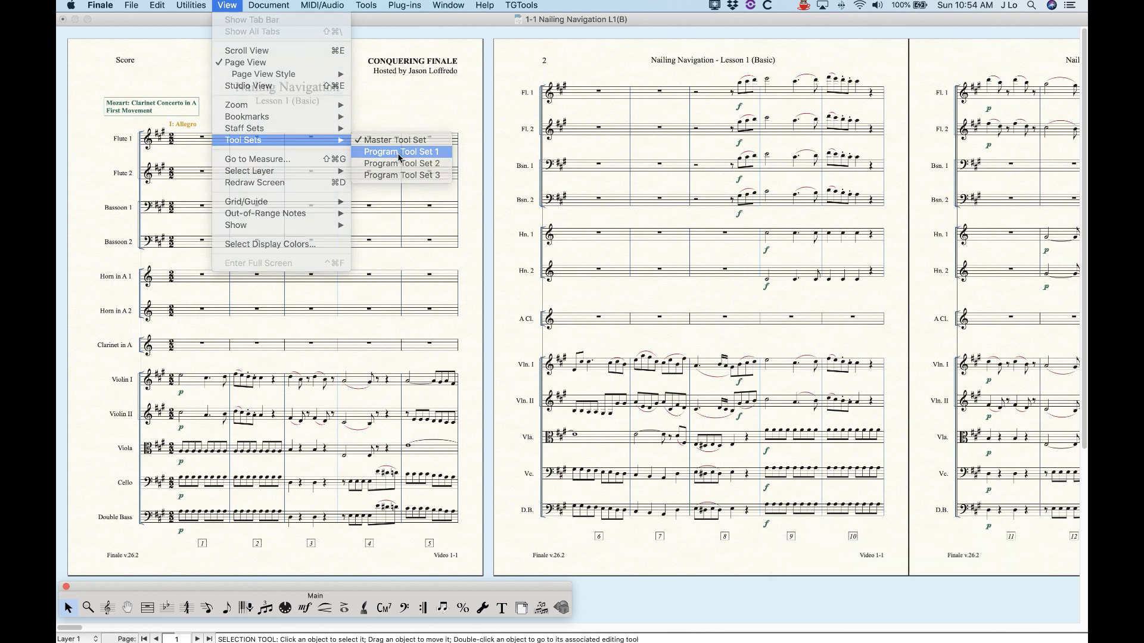
- Switch the main palette from Tool Set 1 to the Master Tool Set, and back to Tool Set 1
{"action": "left_click", "coordinate": [225, 4]}
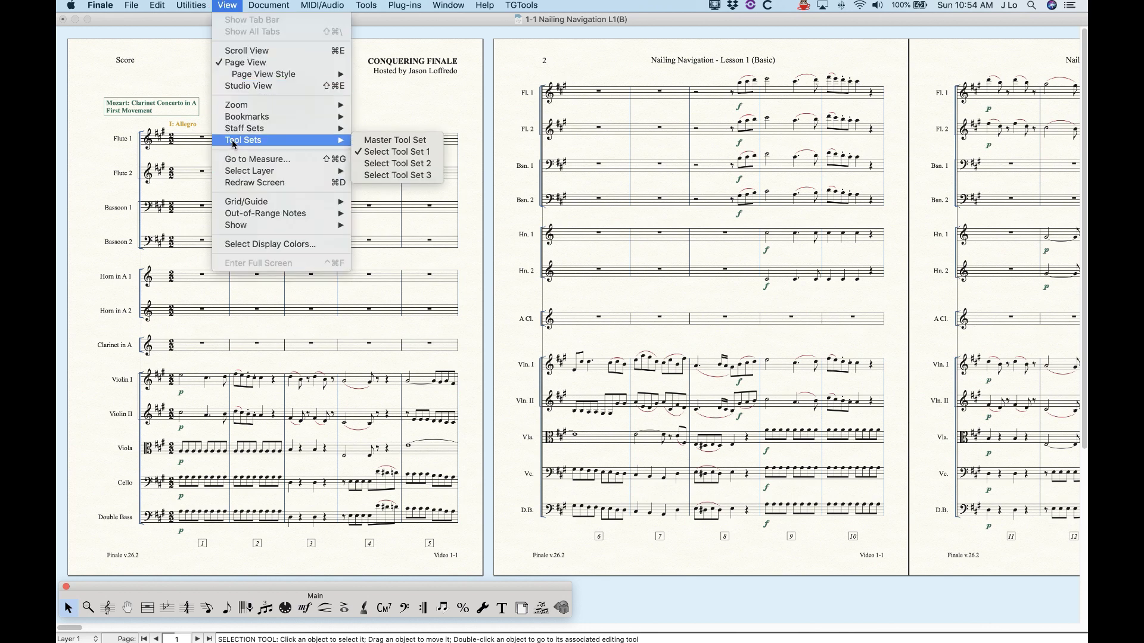
{"action": "left_click", "coordinate": [396, 153]}
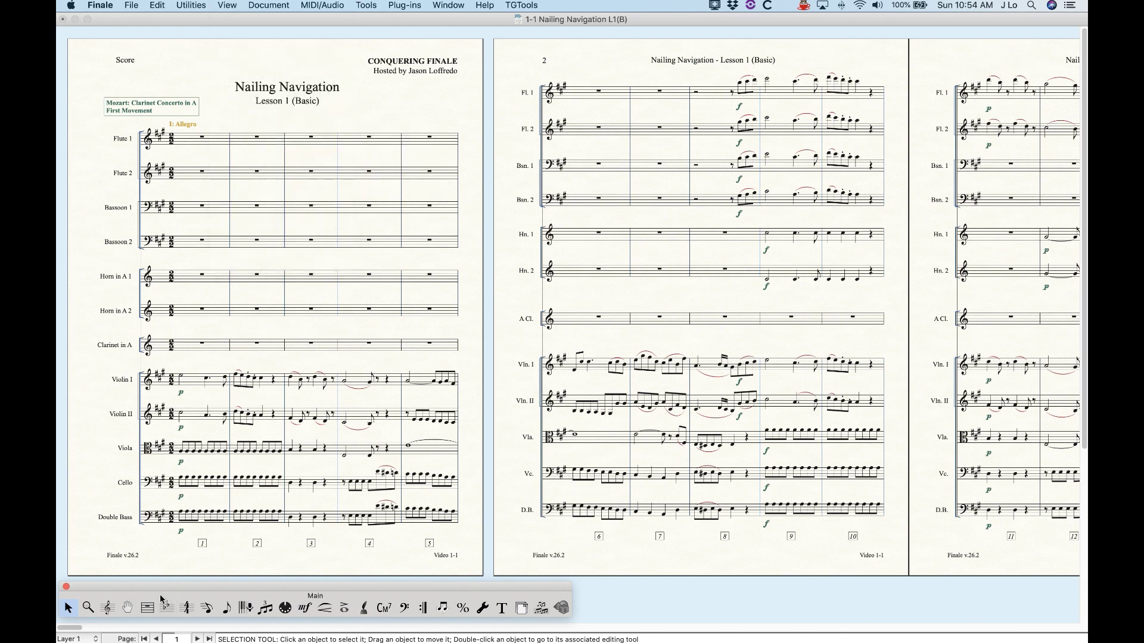
{"action": "left_click", "coordinate": [225, 4]}
{"action": "mouse_move", "coordinate": [245, 145]}
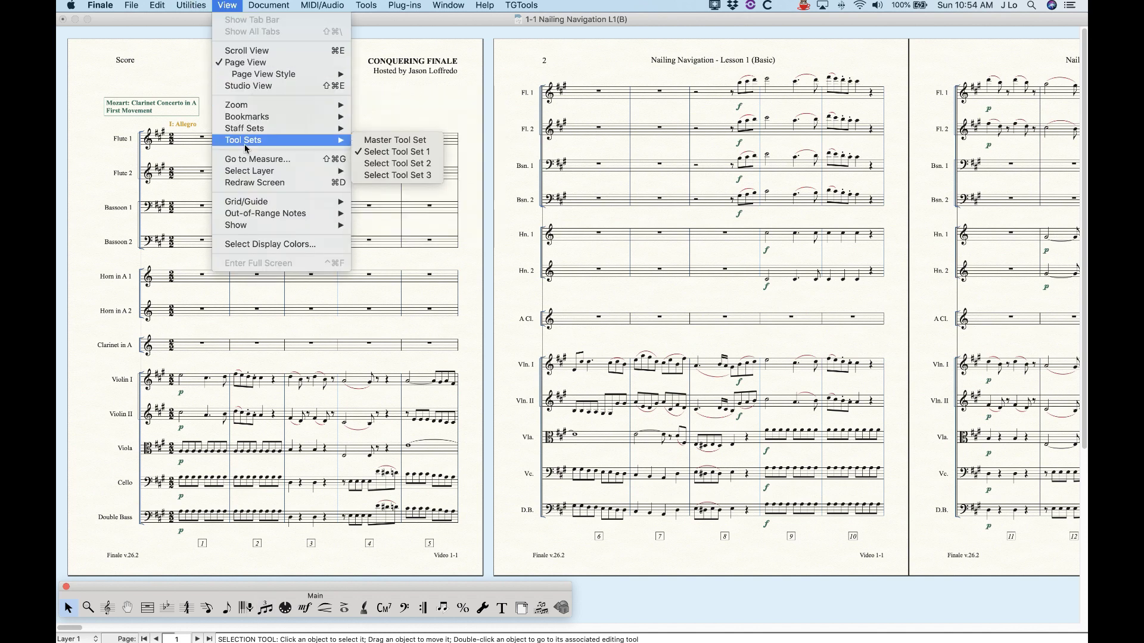
{"action": "left_click", "coordinate": [402, 142]}
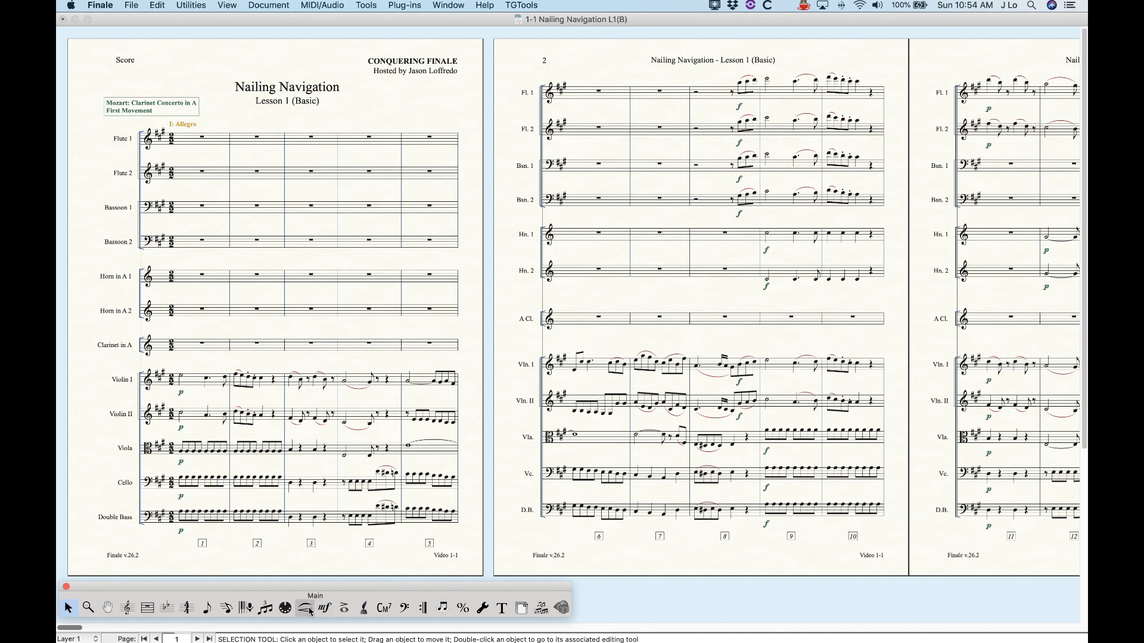
{"action": "left_click", "coordinate": [227, 5]}
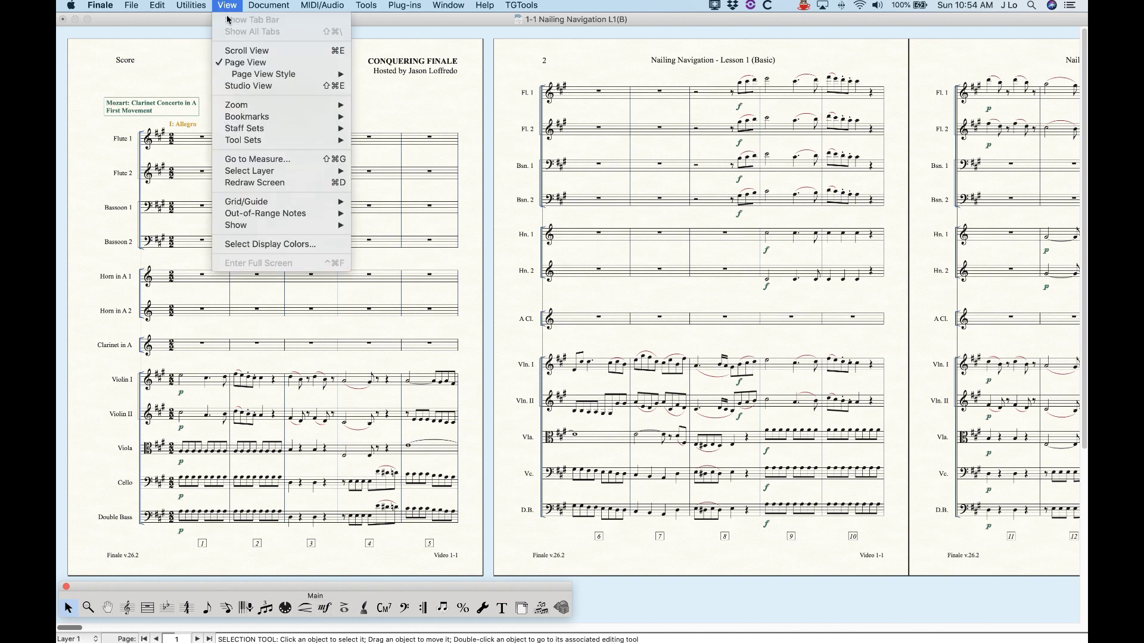
{"action": "mouse_move", "coordinate": [238, 143]}
{"action": "left_click", "coordinate": [397, 152]}
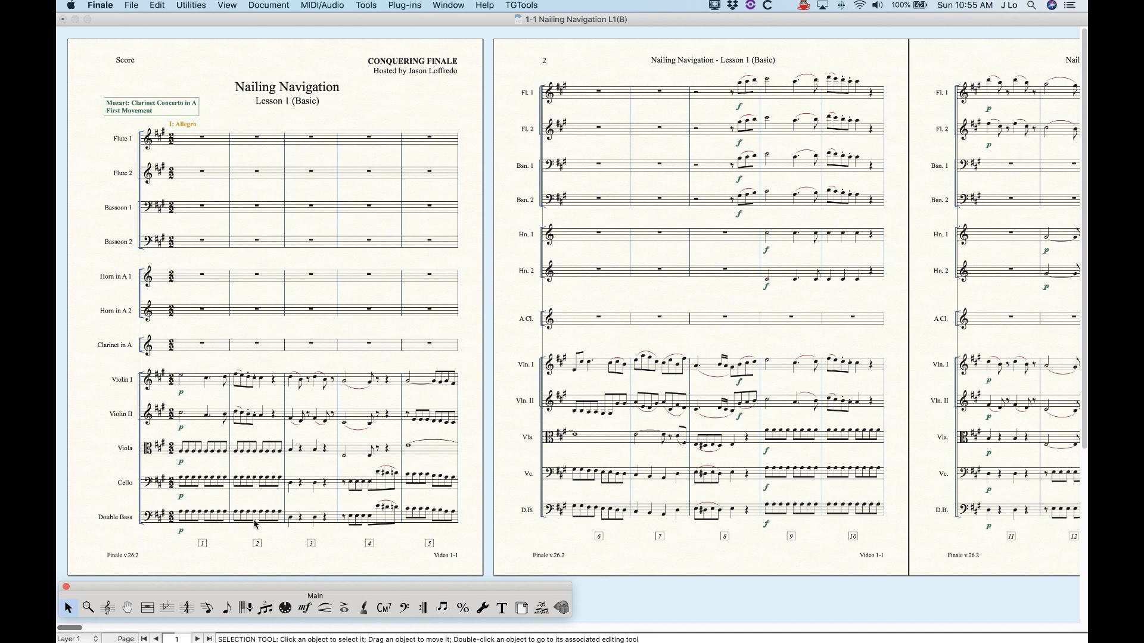
- Check which tool set is currently active for the main palette
{"action": "left_click", "coordinate": [227, 5]}
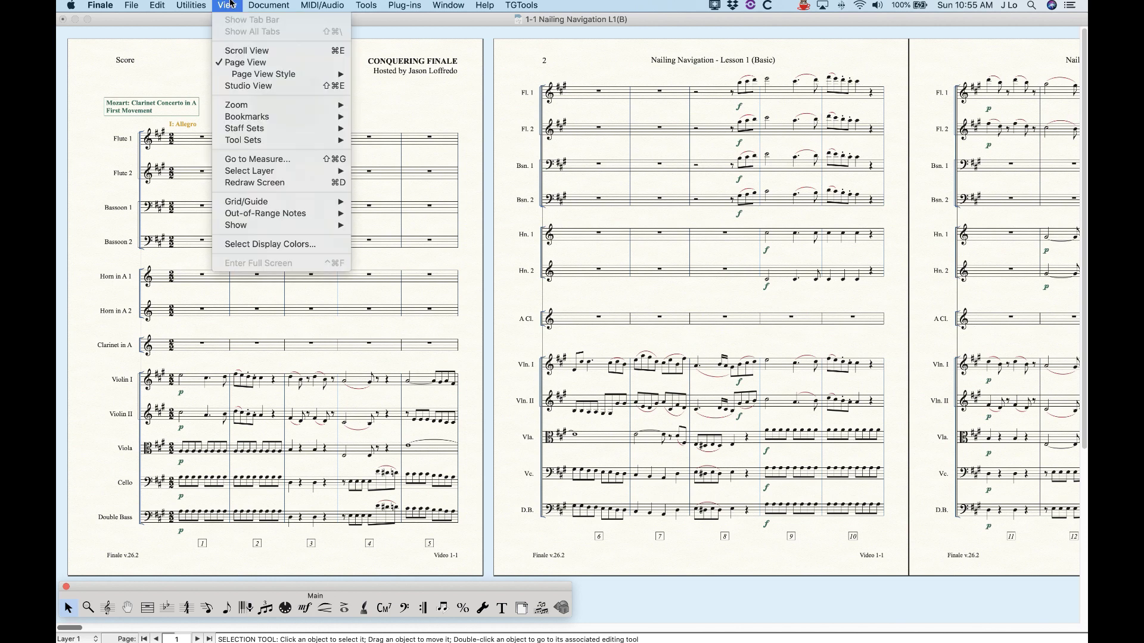
{"action": "left_click", "coordinate": [255, 182]}
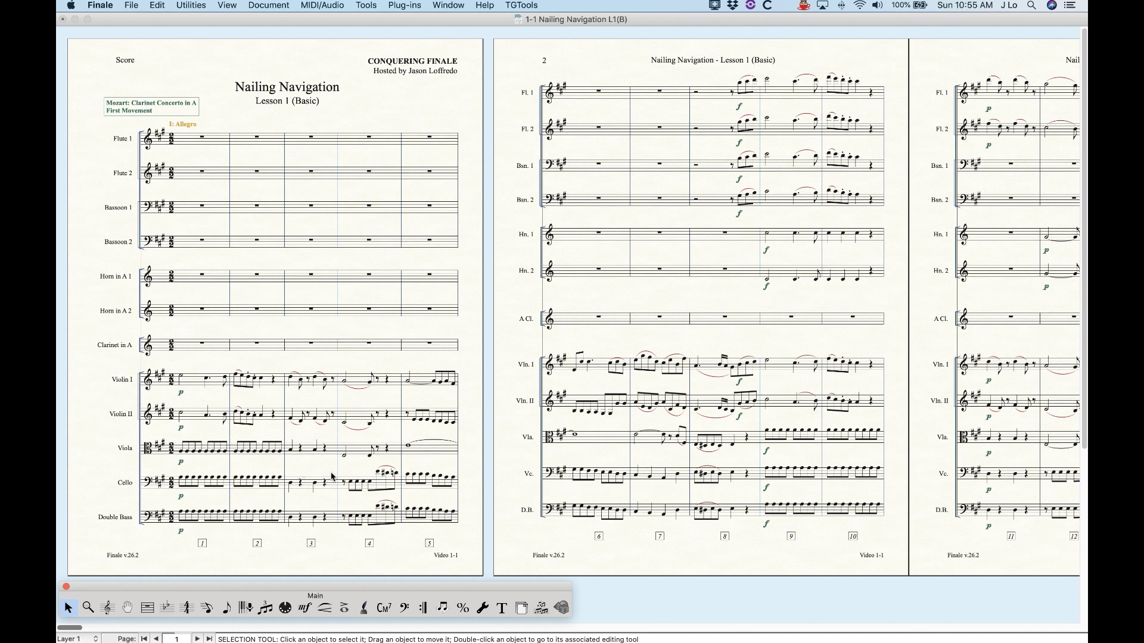
{"action": "left_click", "coordinate": [218, 5]}
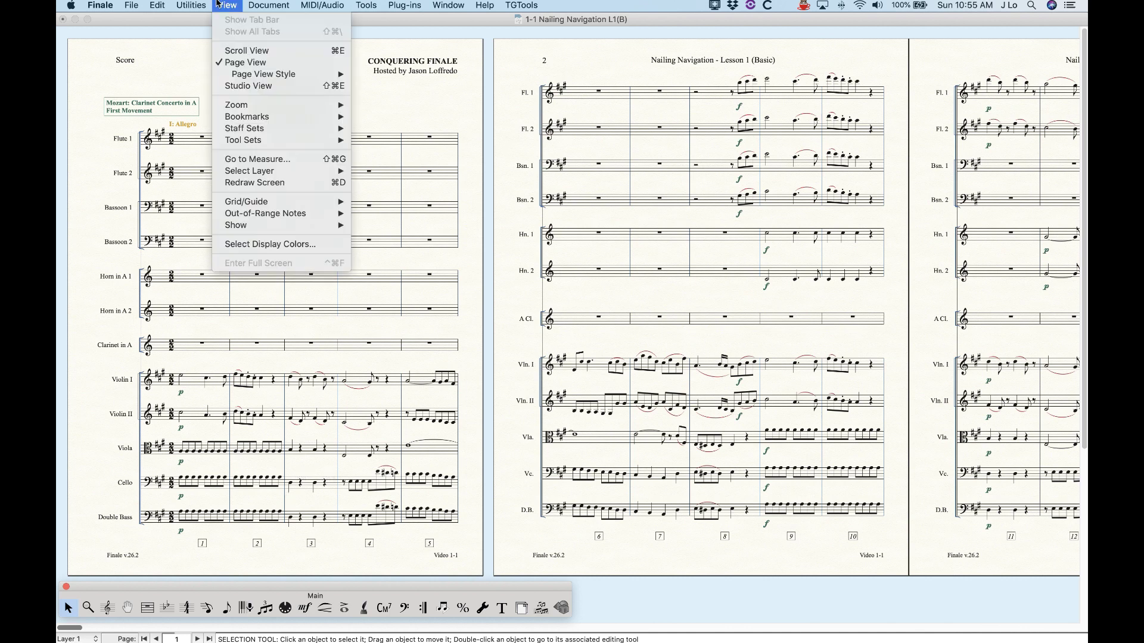
{"action": "left_click", "coordinate": [220, 3]}
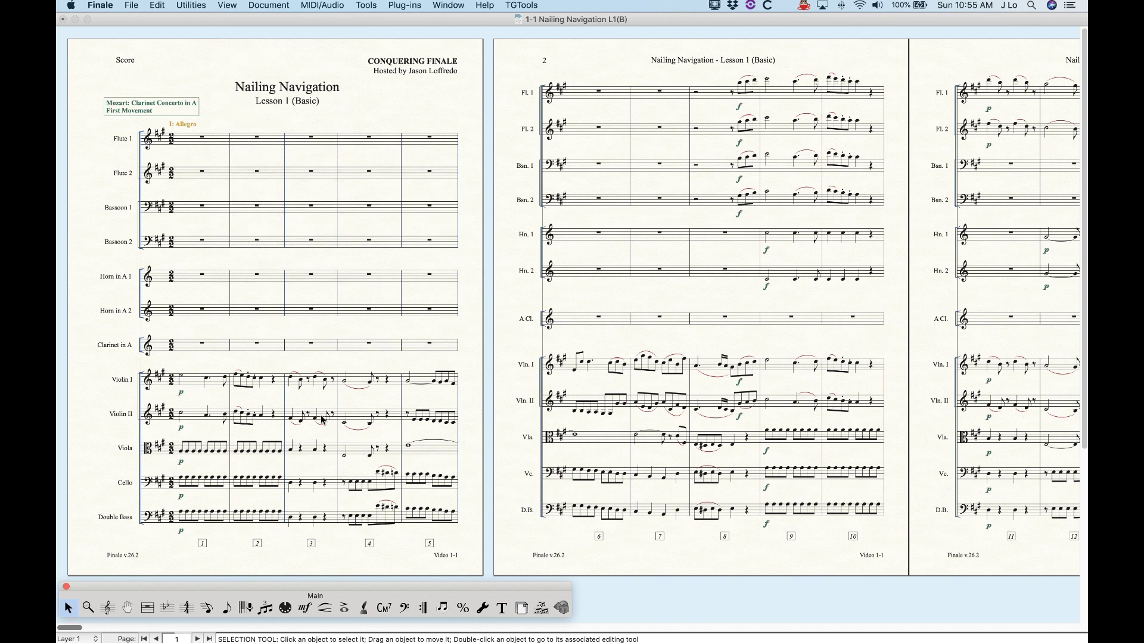
{"action": "left_click", "coordinate": [231, 3]}
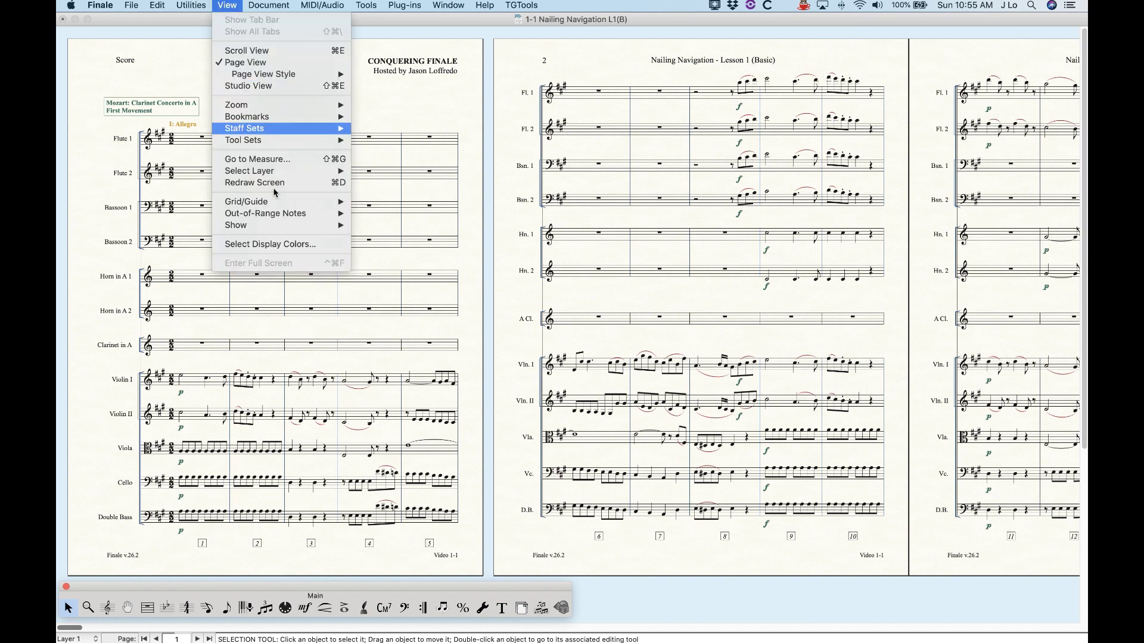
{"action": "mouse_move", "coordinate": [263, 142]}
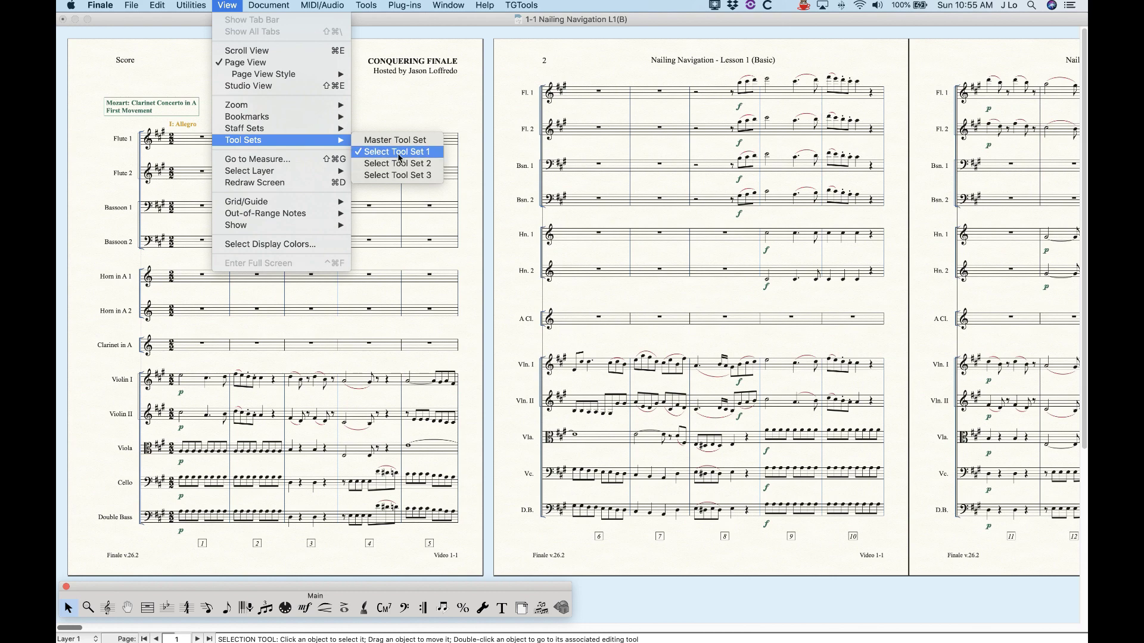
{"action": "left_click", "coordinate": [224, 3]}
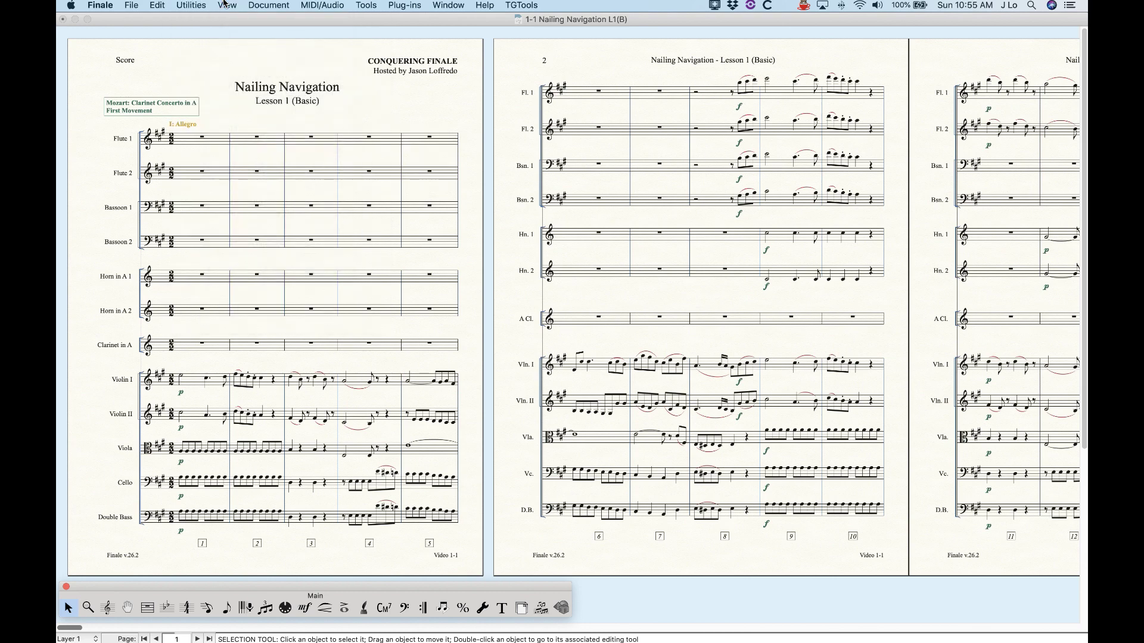
- Activate the Articulation tool while Tool Set 1 is in use, and return to the Selection tool
{"action": "key", "text": "ctrl+f"}
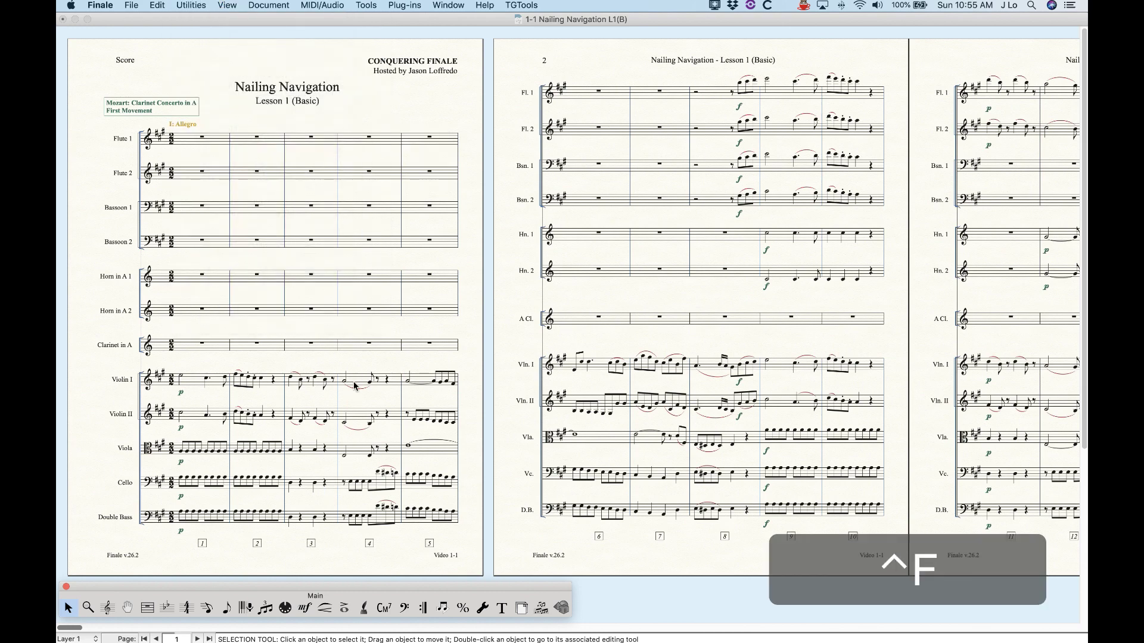
{"action": "key", "text": "ctrl+f"}
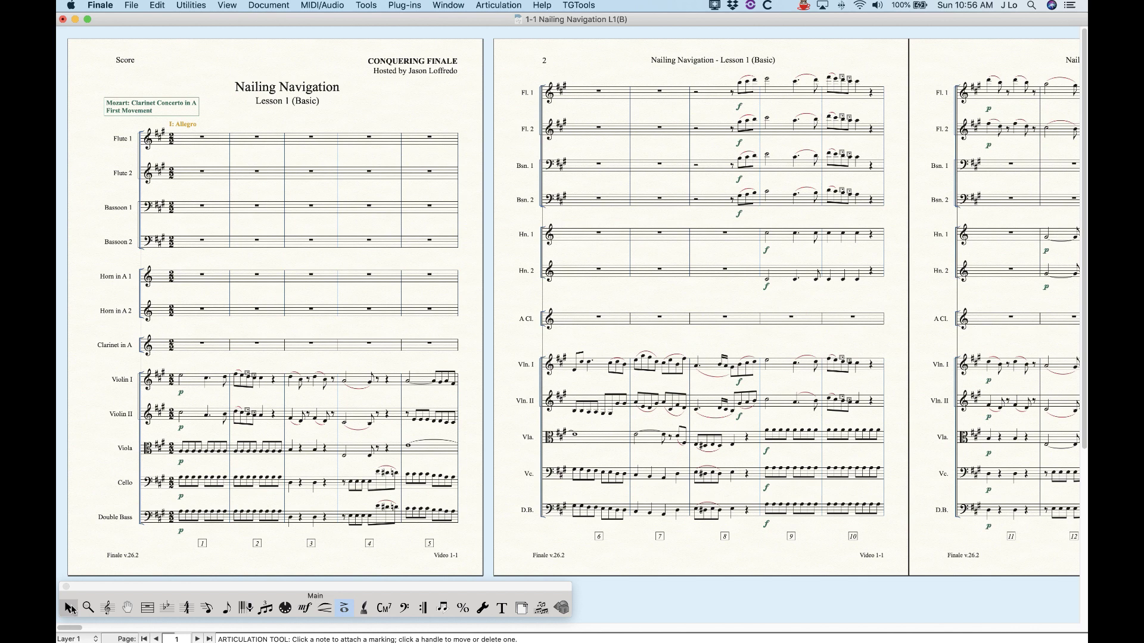
{"action": "left_click", "coordinate": [70, 607]}
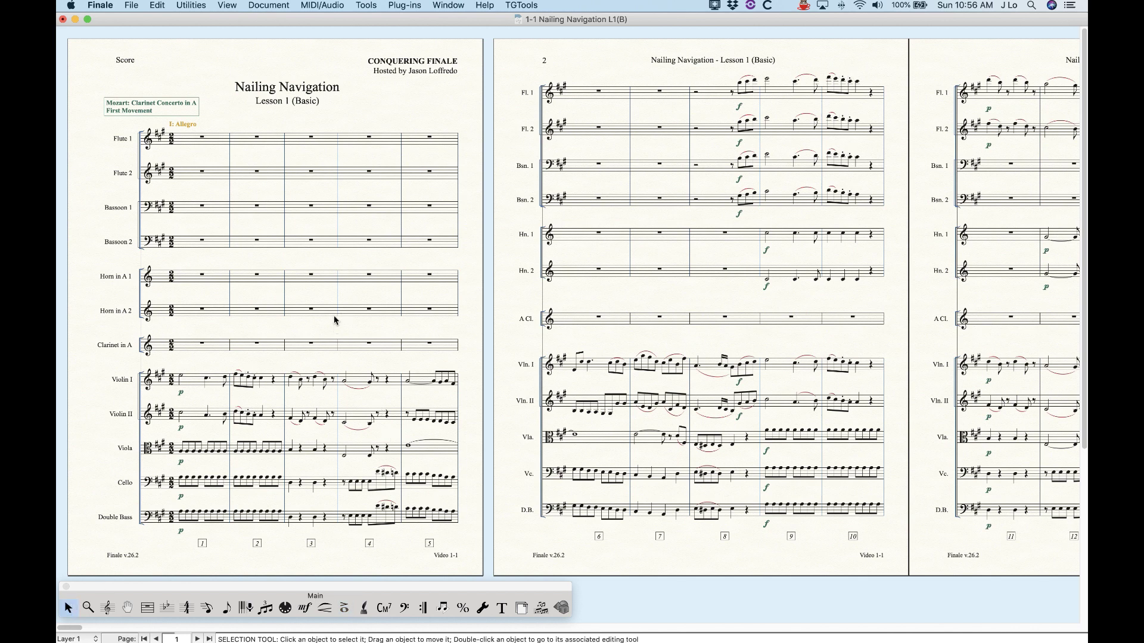